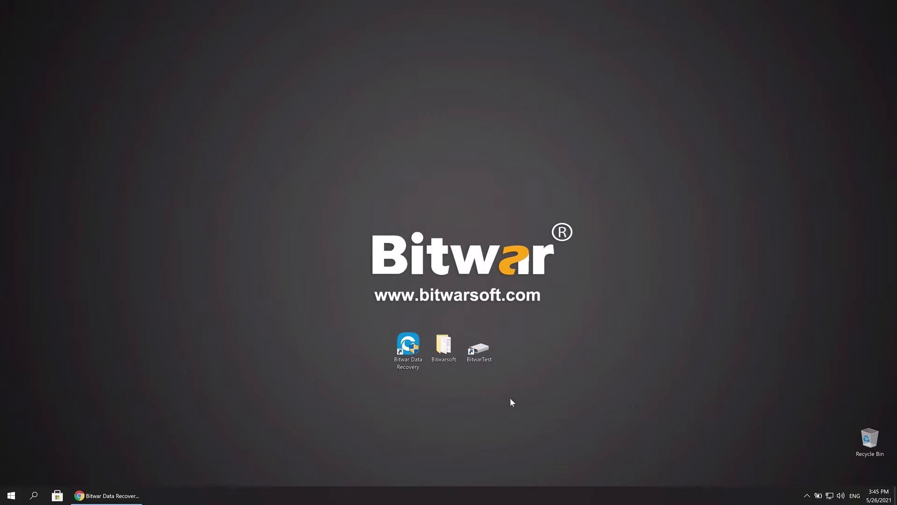
Step: Open the BitwarTest (F:) drive and select, then deselect, its four folders
double_click(485, 359)
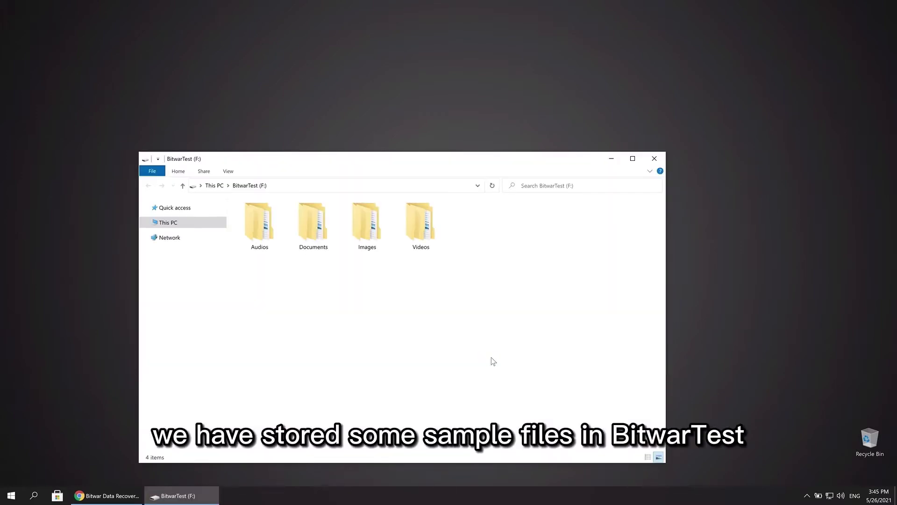
drag(449, 234, 240, 271)
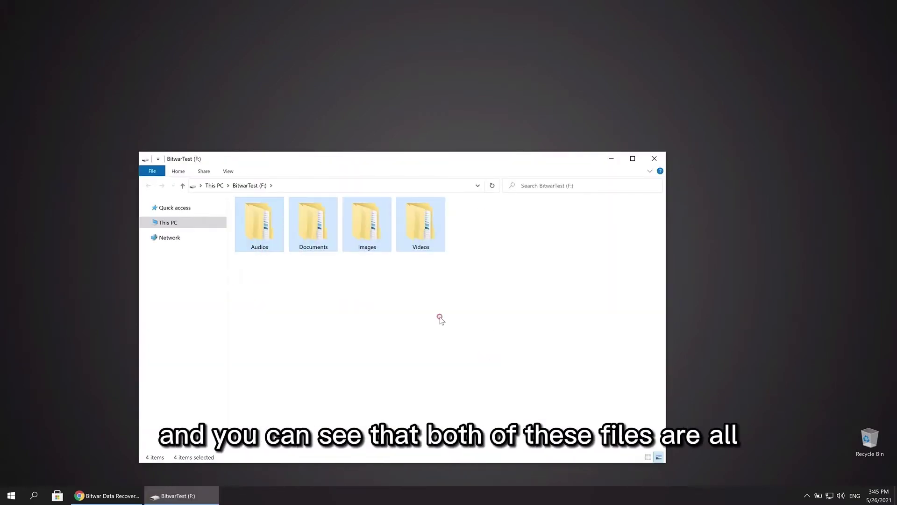
click(471, 243)
drag(478, 219, 234, 270)
click(422, 303)
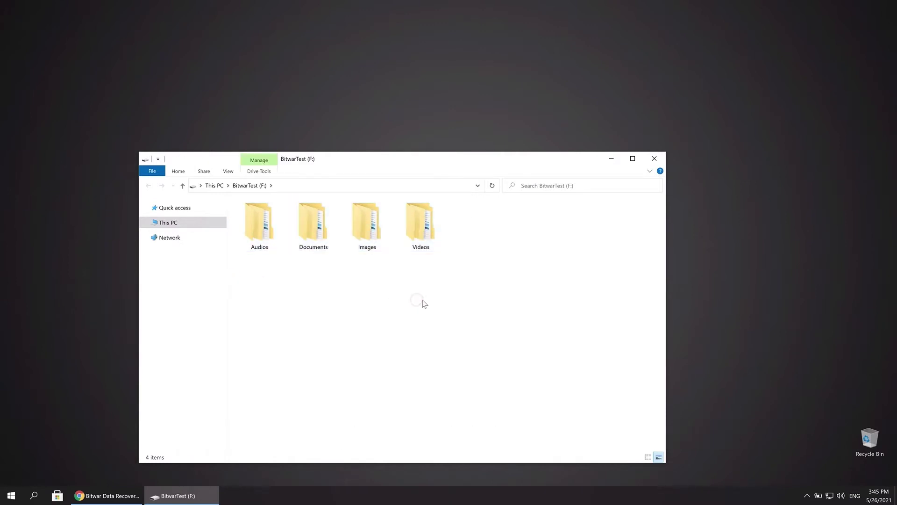
Step: Browse the MP4 and MOV subfolders in Videos, then return to the drive root
double_click(420, 224)
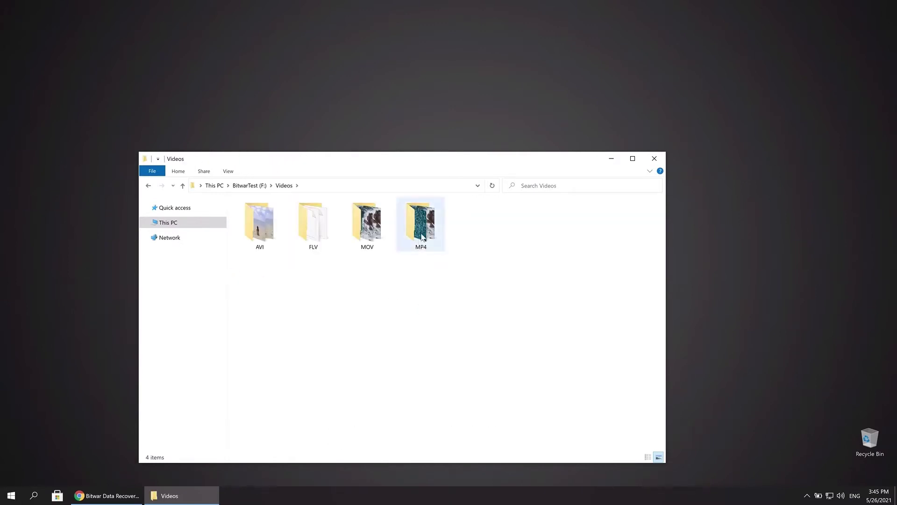
double_click(420, 253)
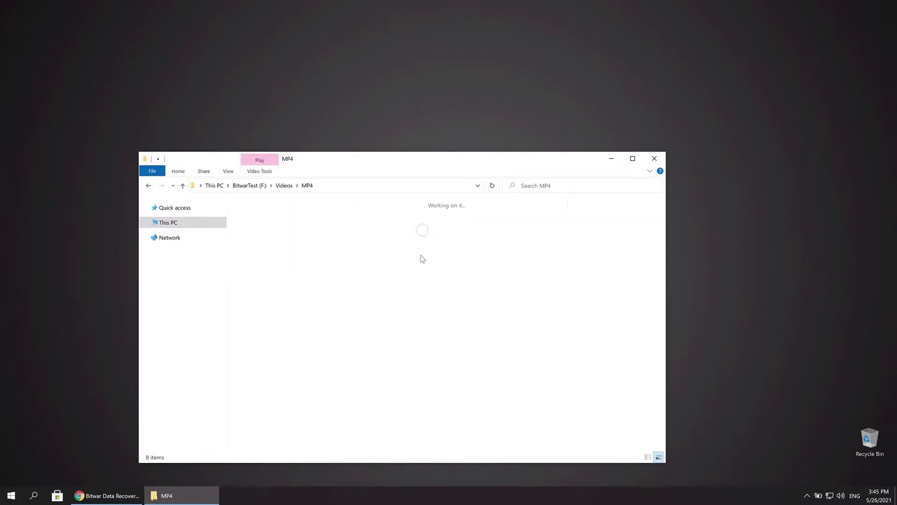
click(148, 185)
double_click(374, 237)
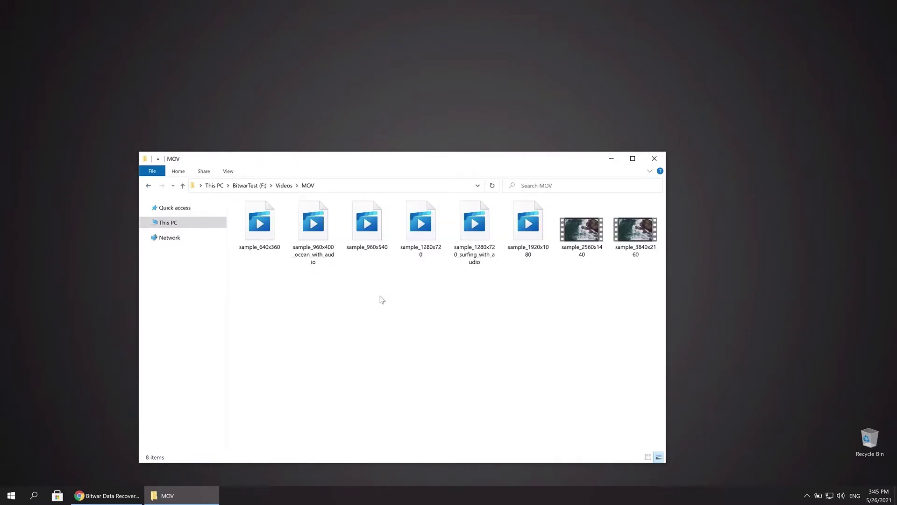
click(147, 186)
click(147, 186)
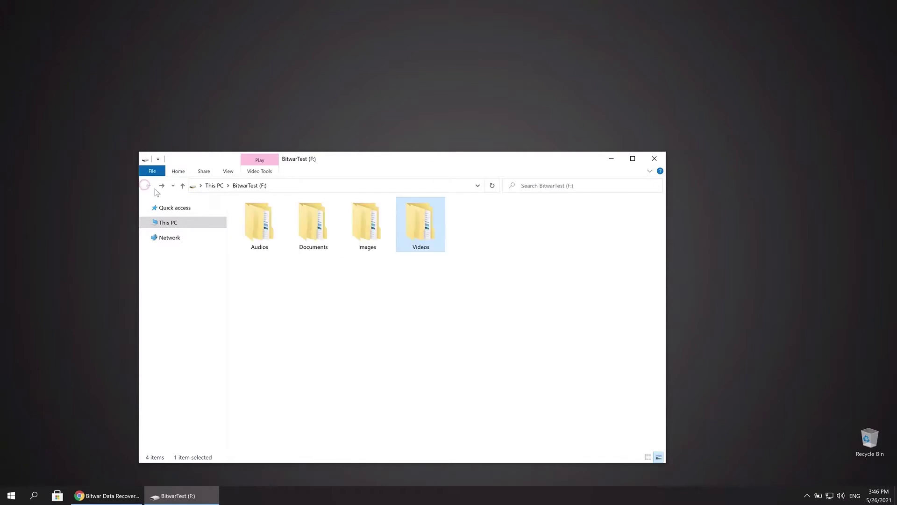
Step: Browse the JPG and GIF subfolders in Images, previewing one GIF, then return to the root
double_click(366, 231)
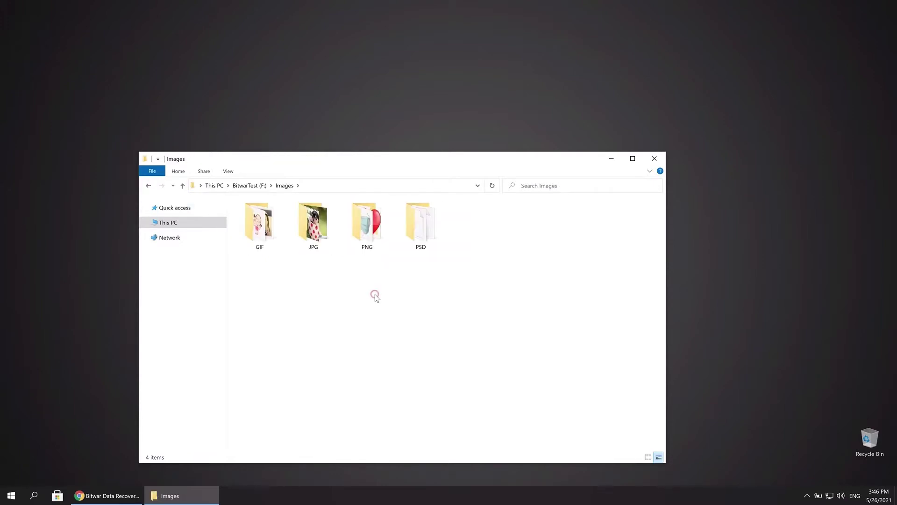
double_click(312, 223)
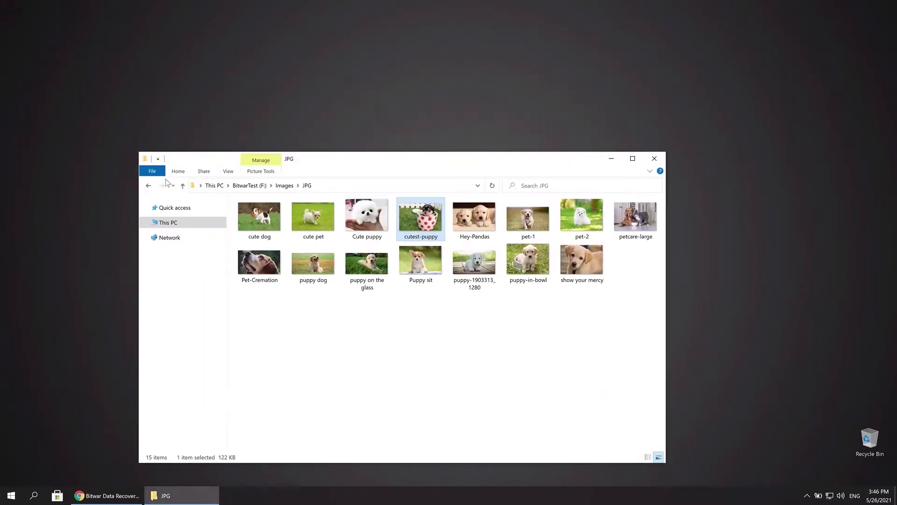
click(150, 185)
click(242, 215)
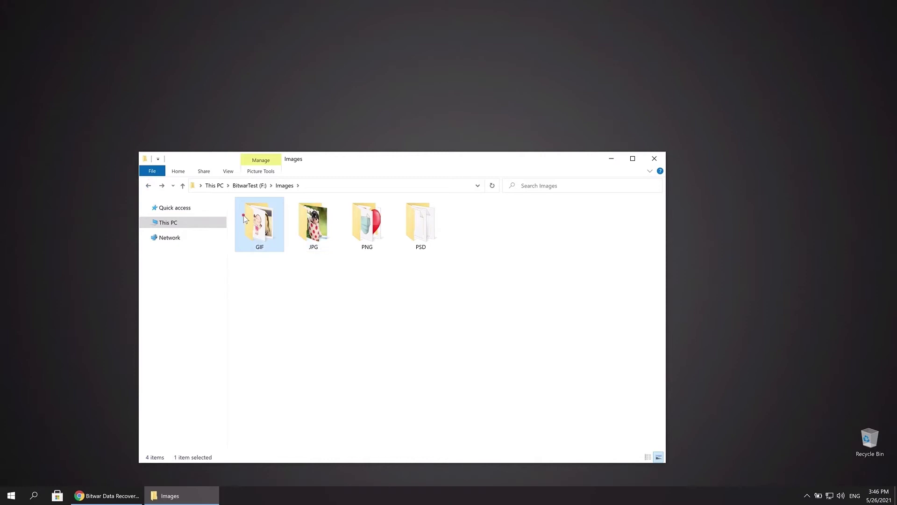
double_click(243, 215)
double_click(486, 231)
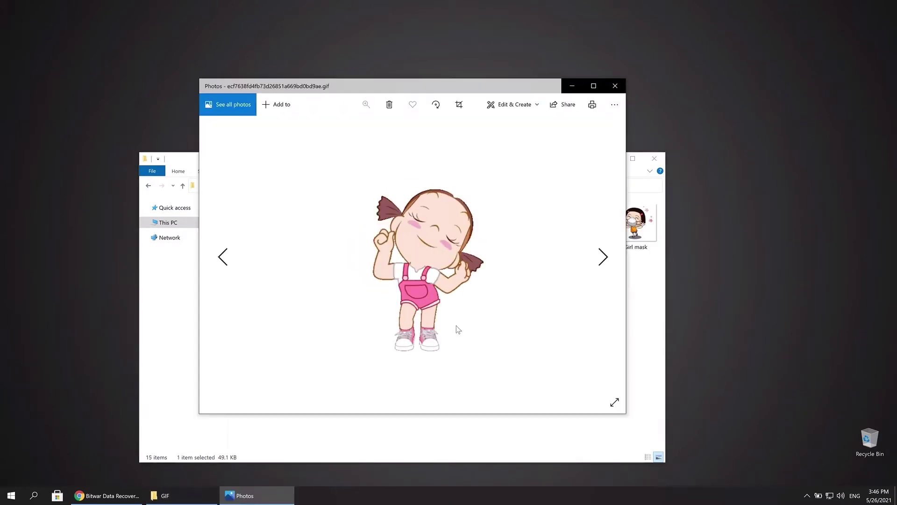
click(615, 86)
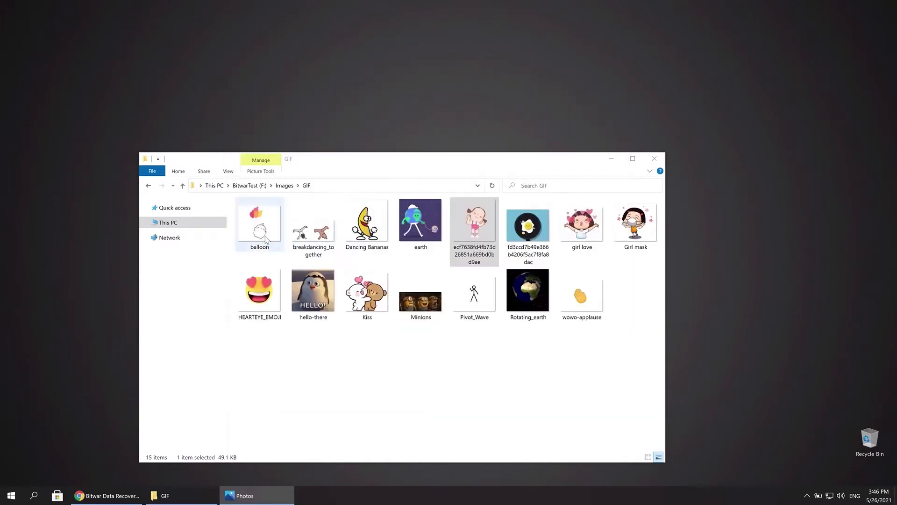
click(153, 188)
click(153, 188)
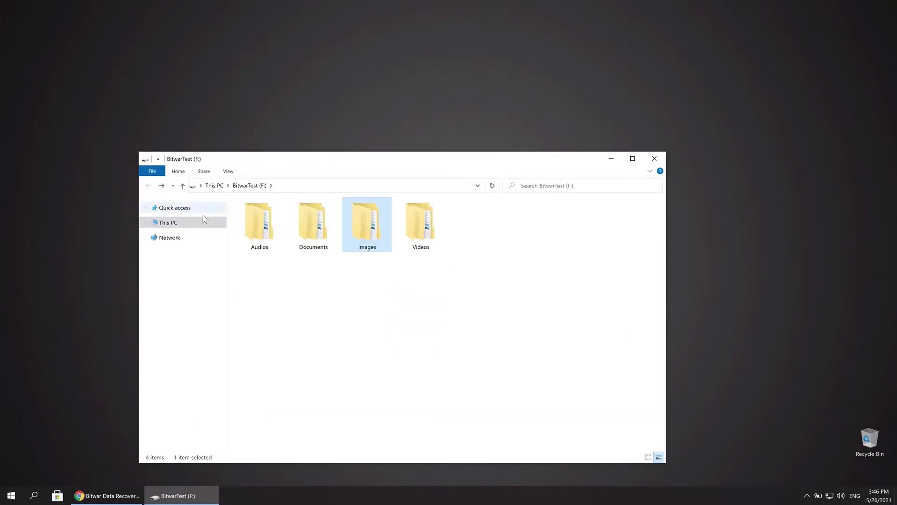
Step: Look inside the Documents and Audios folders, ending back at the F:\ root
double_click(316, 254)
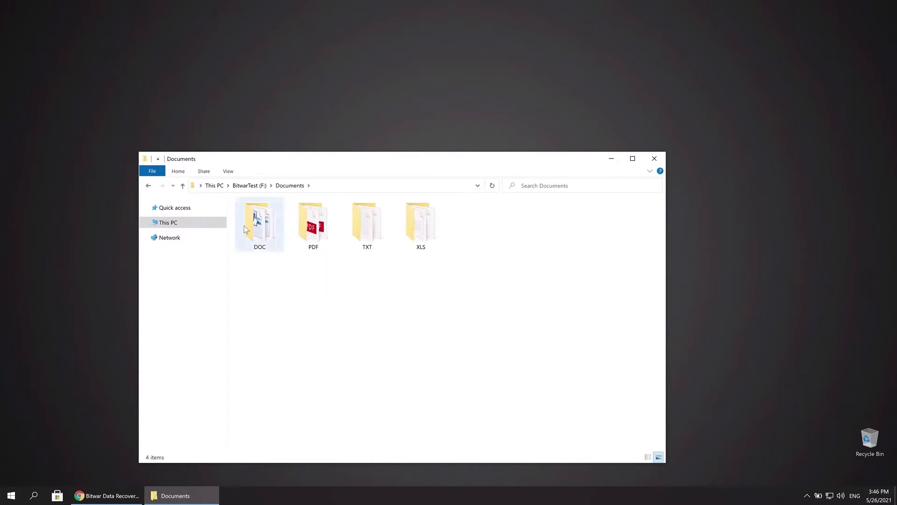
click(149, 186)
click(271, 315)
double_click(258, 226)
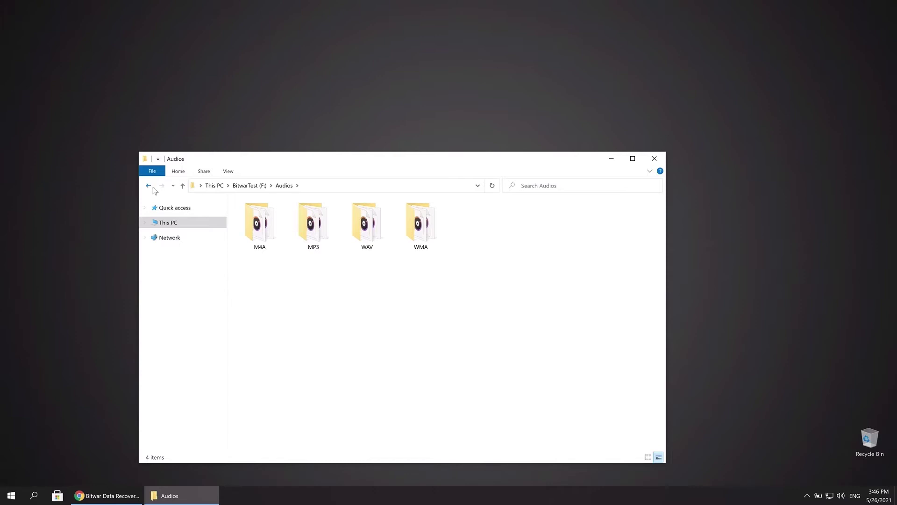
click(150, 187)
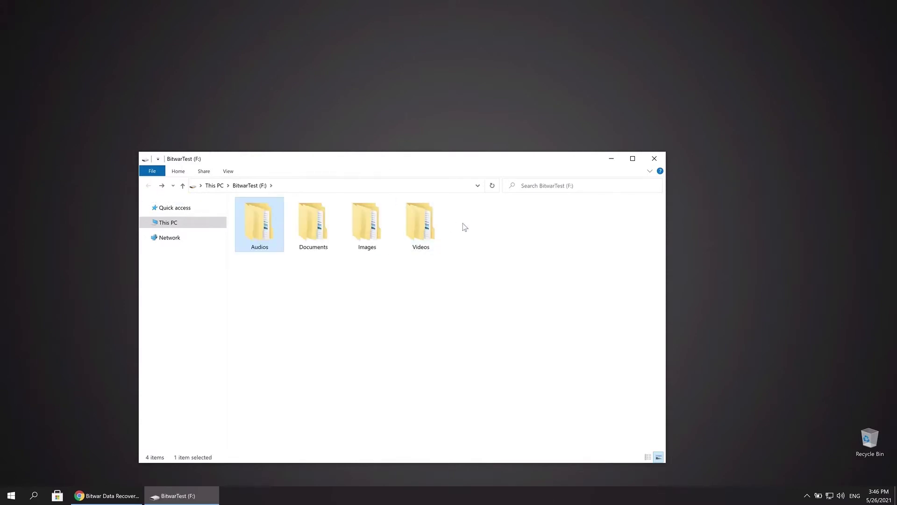
Step: Delete the Audios, Documents, Images and Videos folders from the BitwarTest drive
drag(469, 219, 234, 258)
right_click(322, 235)
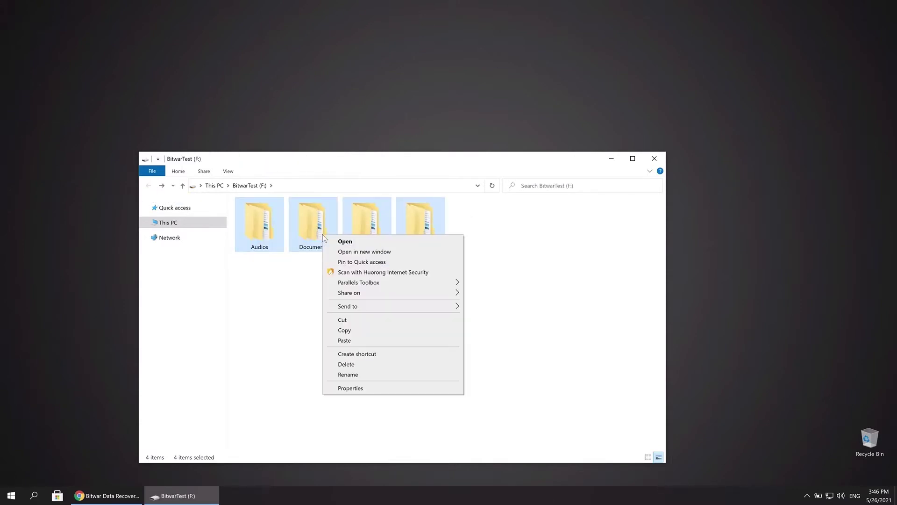
click(353, 364)
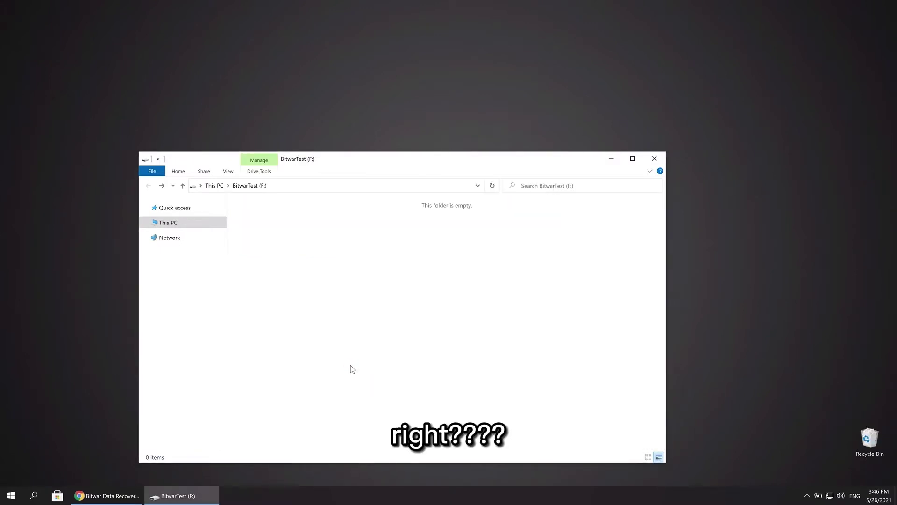
Step: Check the four deleted folders in the Recycle Bin, then empty the bin permanently
click(612, 159)
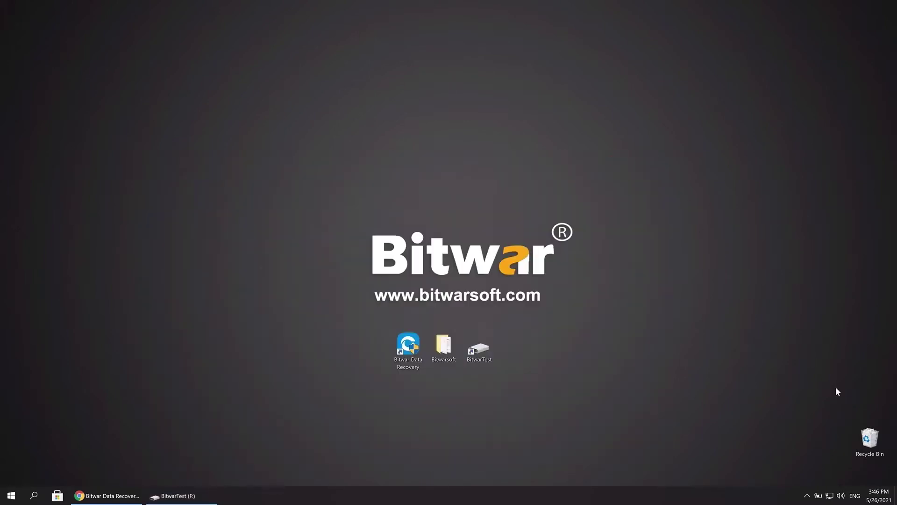
double_click(870, 443)
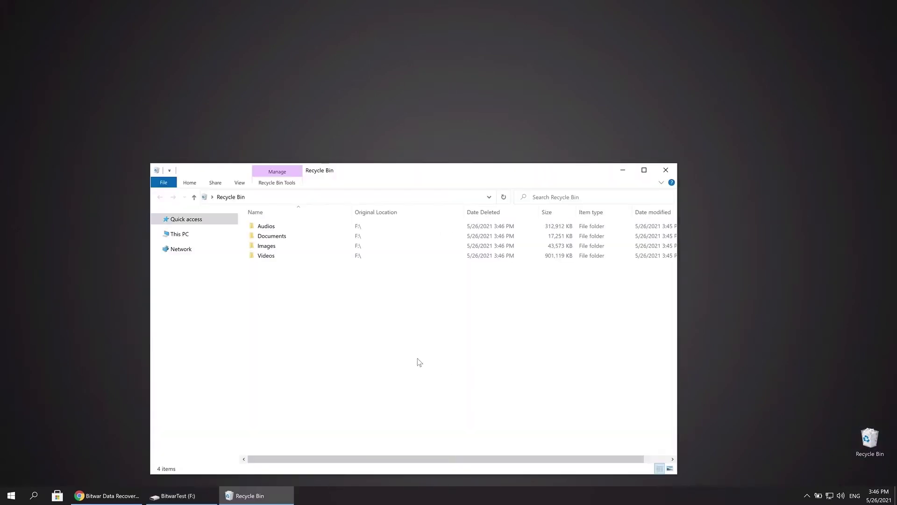
drag(332, 341, 274, 208)
click(383, 336)
click(622, 171)
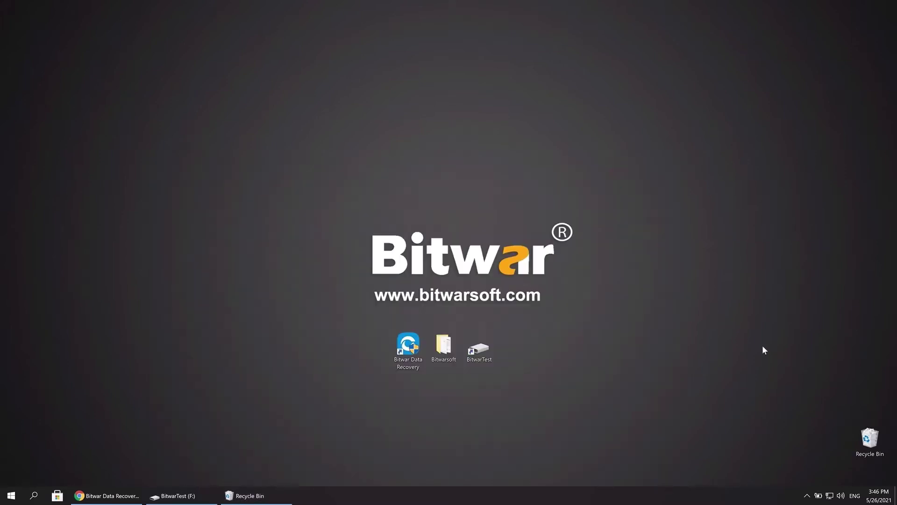
right_click(874, 441)
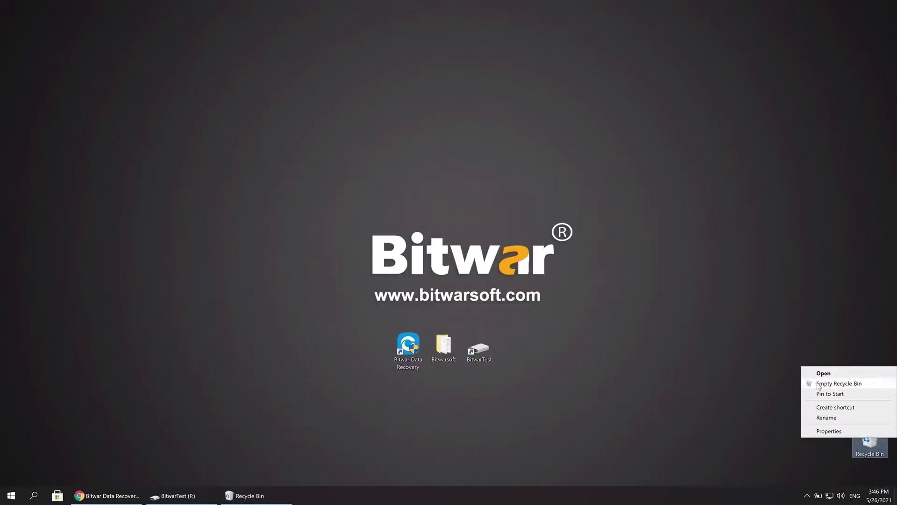
click(853, 388)
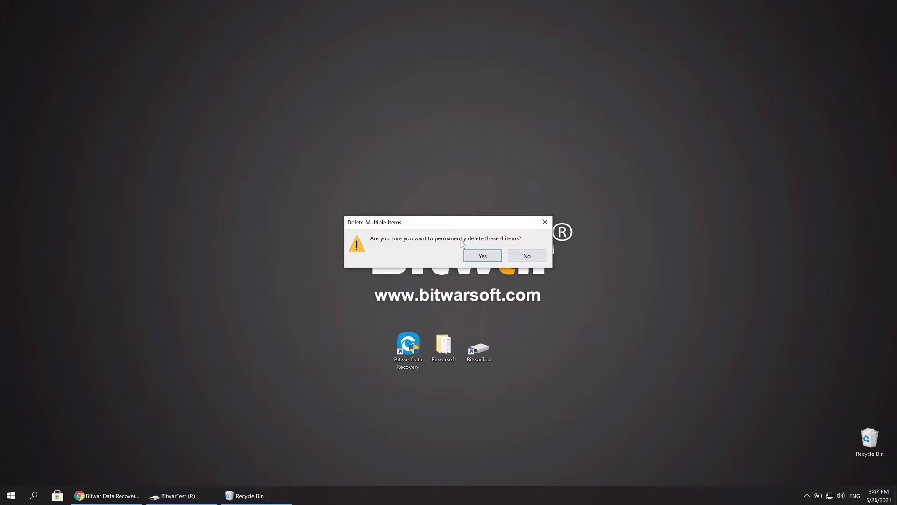
click(491, 262)
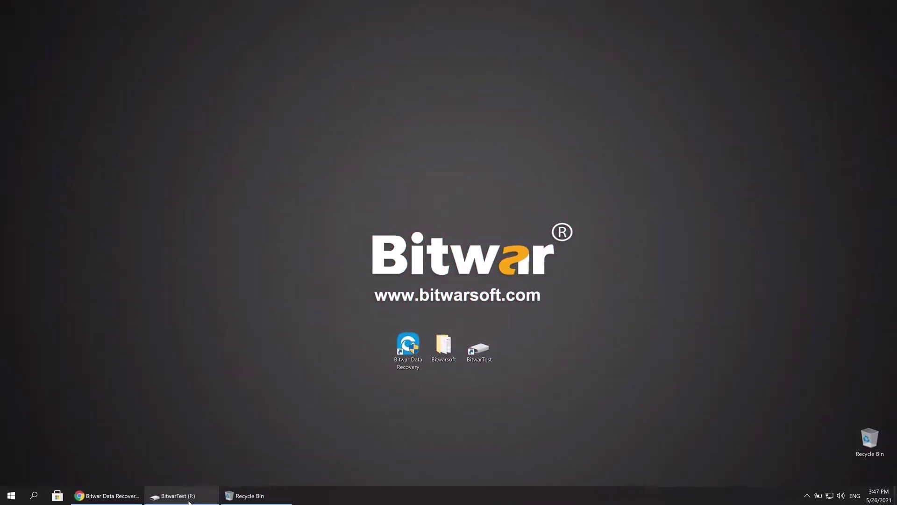
click(189, 500)
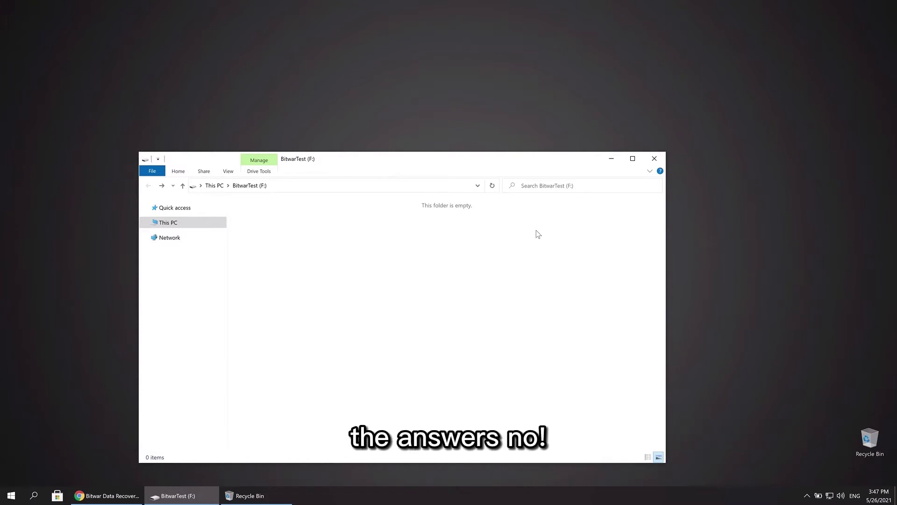
click(609, 165)
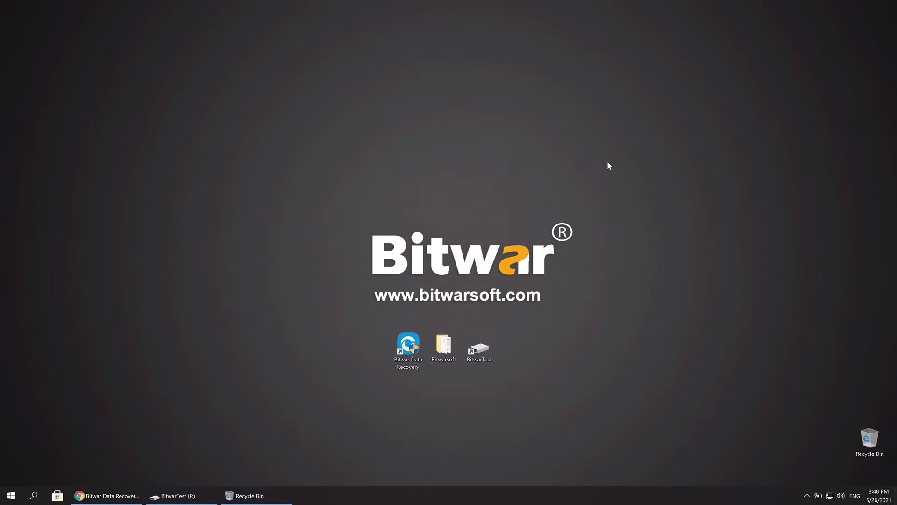
click(408, 351)
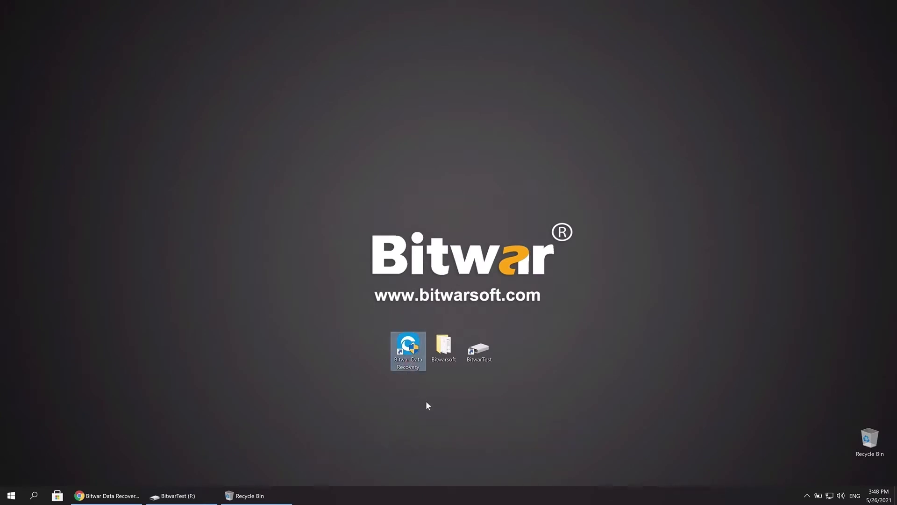
Step: Launch Bitwar Data Recovery, choose BitwarTest (F:) as the partition, and proceed to scan modes
double_click(414, 369)
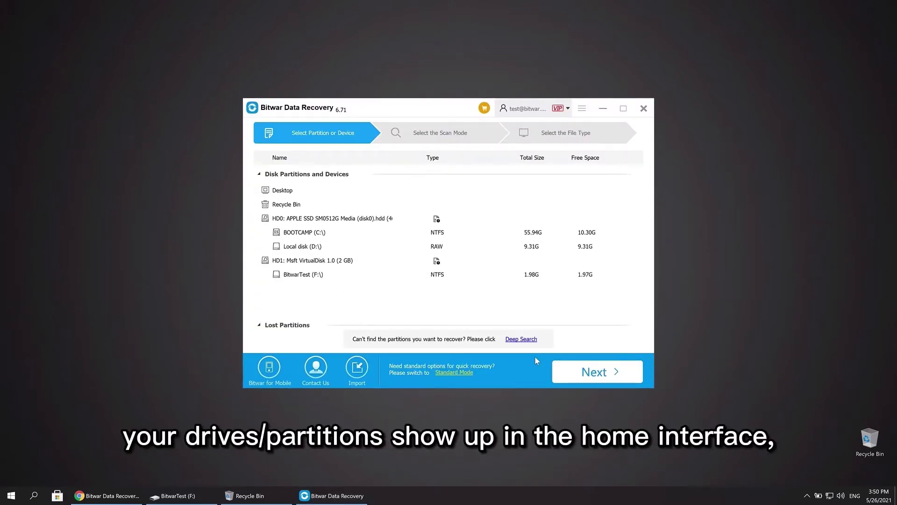
click(329, 189)
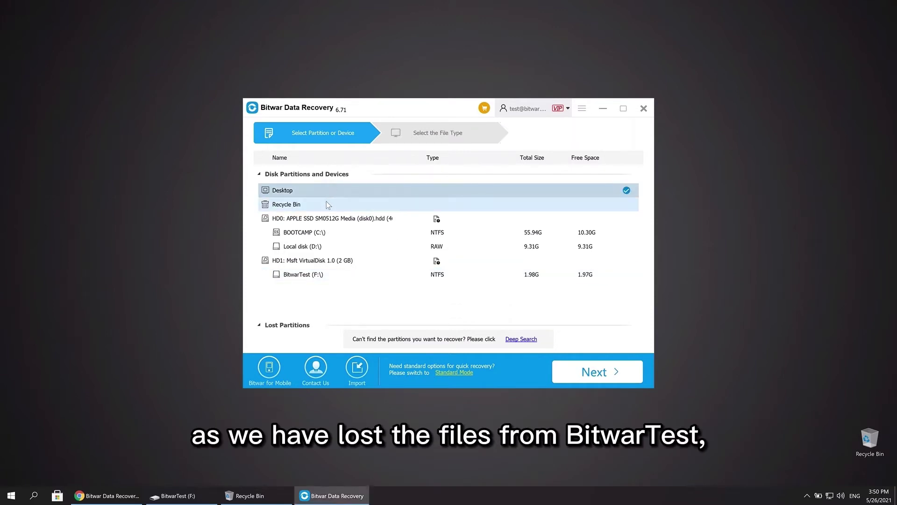
click(328, 204)
click(350, 219)
click(350, 231)
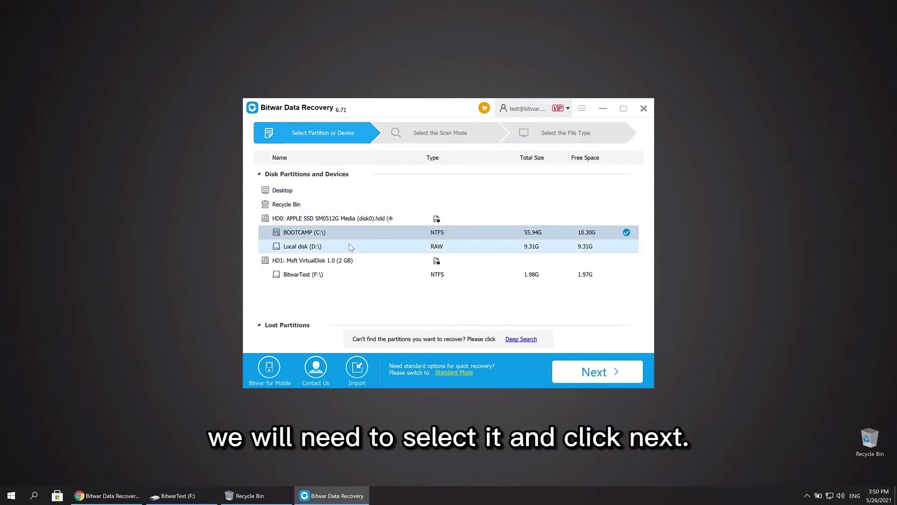
click(351, 246)
click(359, 261)
click(360, 273)
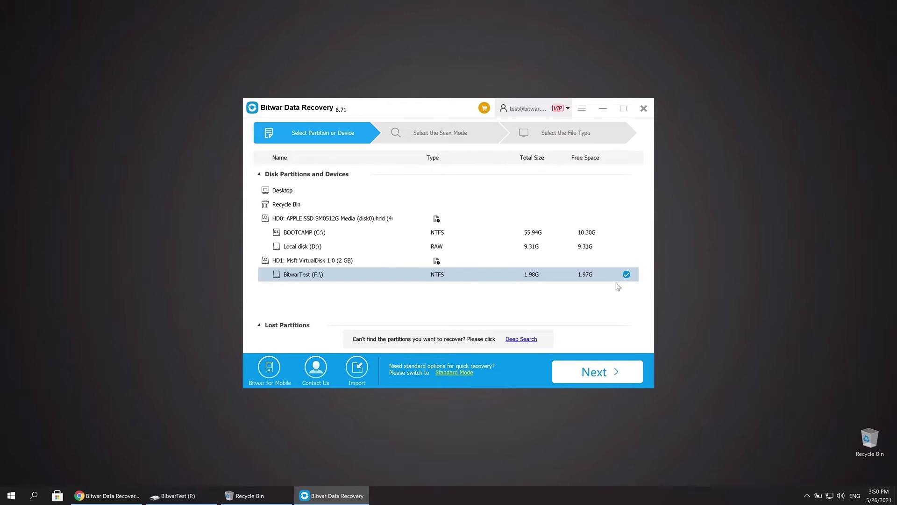
click(634, 380)
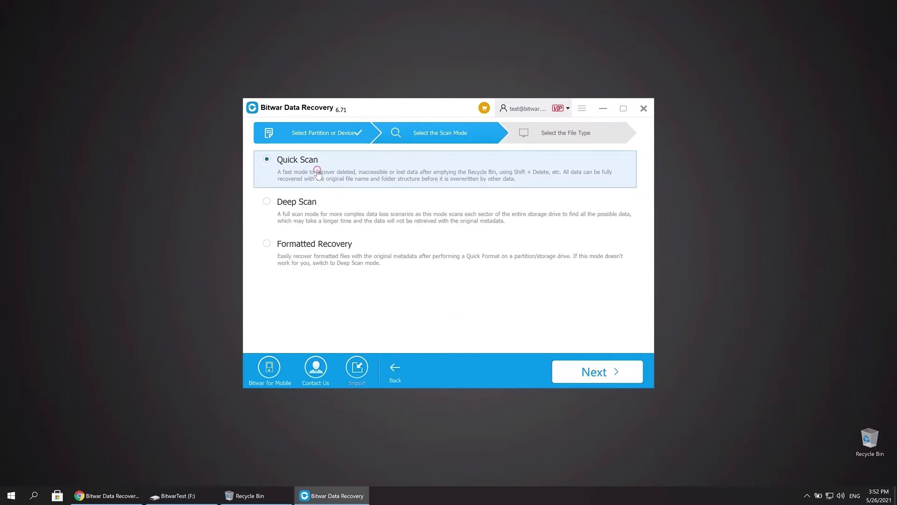
Step: Choose Quick Scan after trying Deep Scan and Formatted Recovery, then continue to file types
click(312, 213)
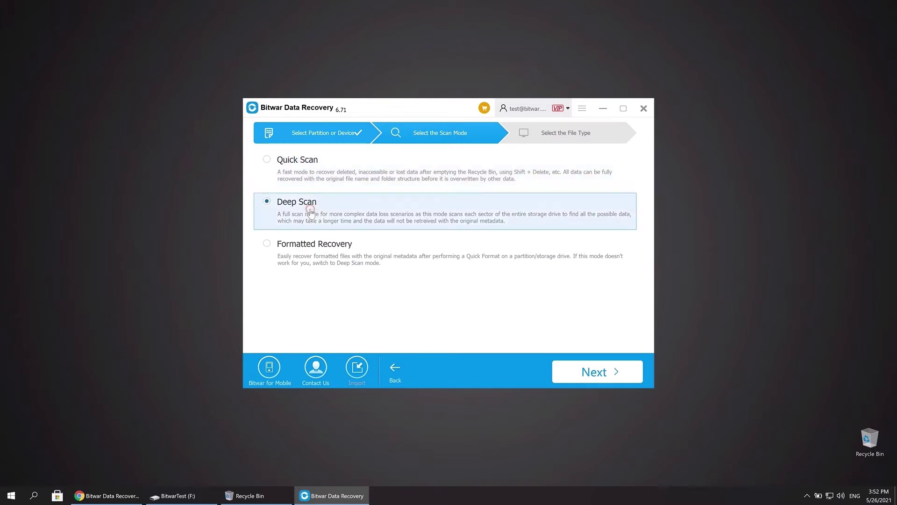
click(311, 249)
click(297, 180)
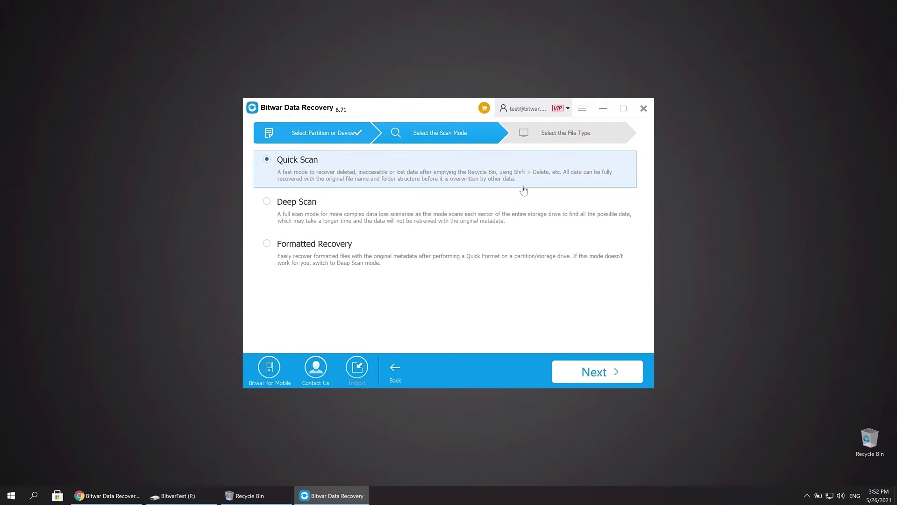
click(627, 375)
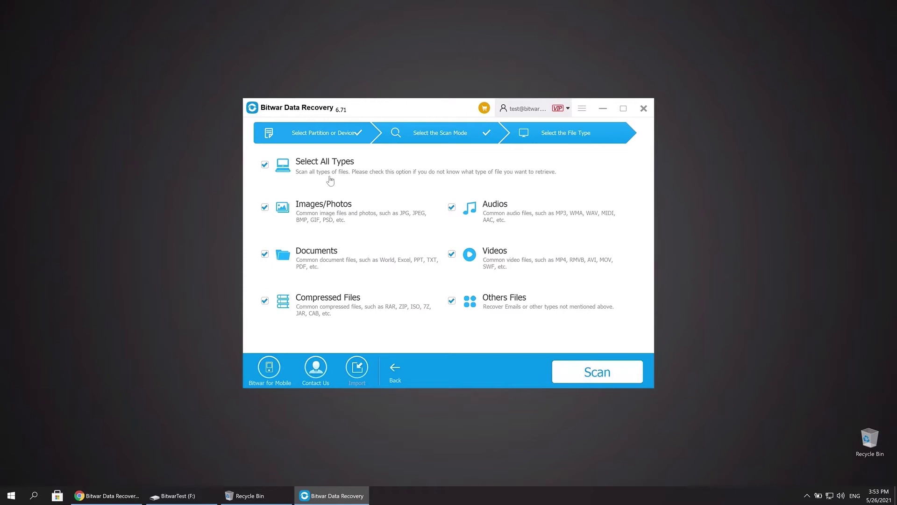
Step: Check Select All Types and start the Quick Scan of BitwarTest (F:)
click(329, 164)
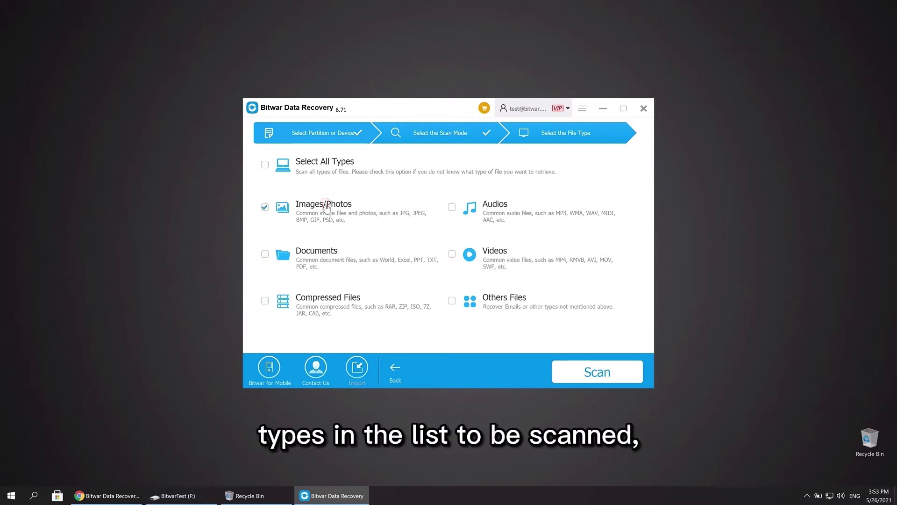
click(485, 252)
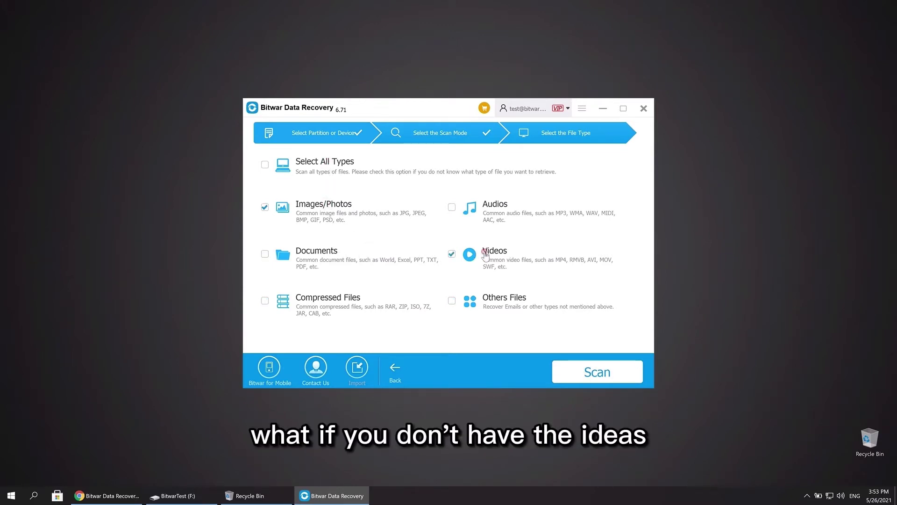
click(331, 301)
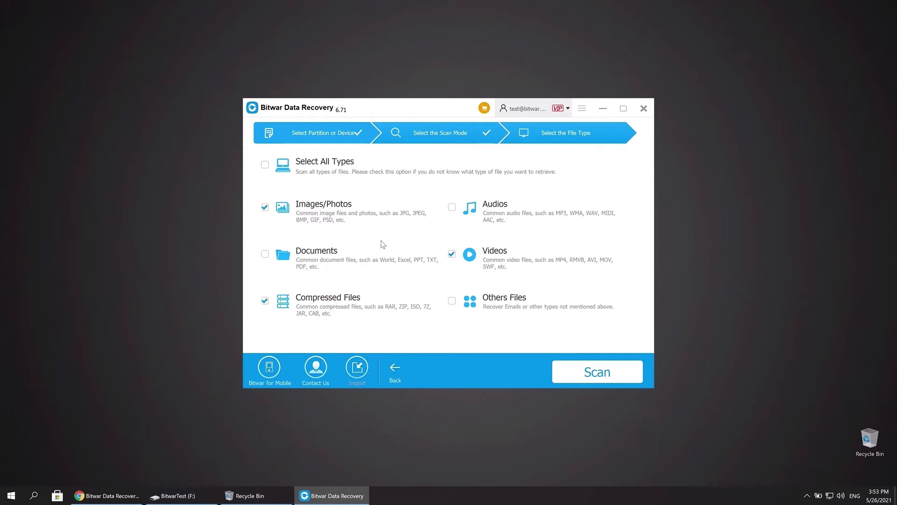
click(320, 166)
click(320, 166)
click(321, 166)
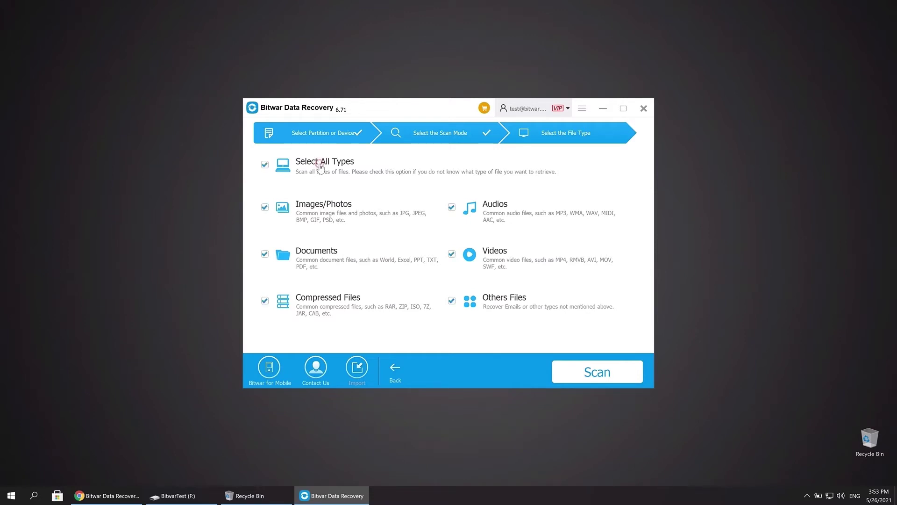
click(627, 379)
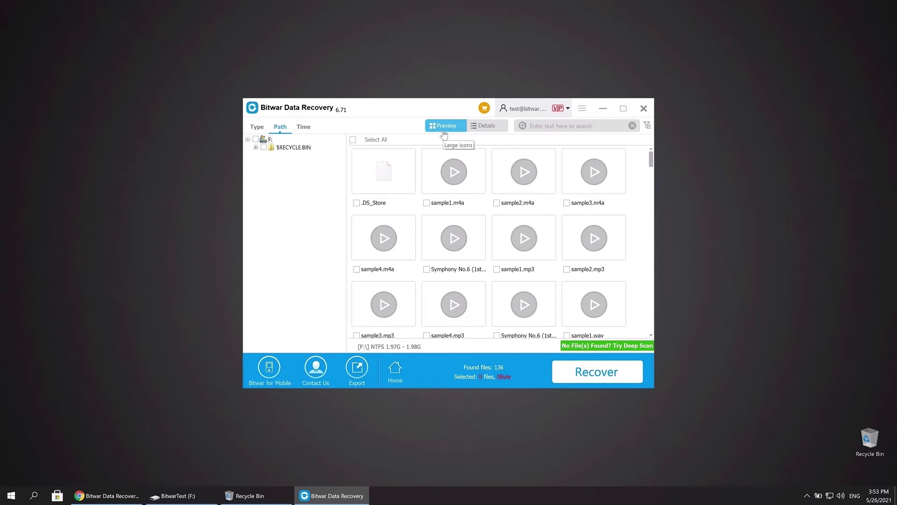
Step: Switch the scan results to Details, showing each file's size, path and modified date
click(495, 129)
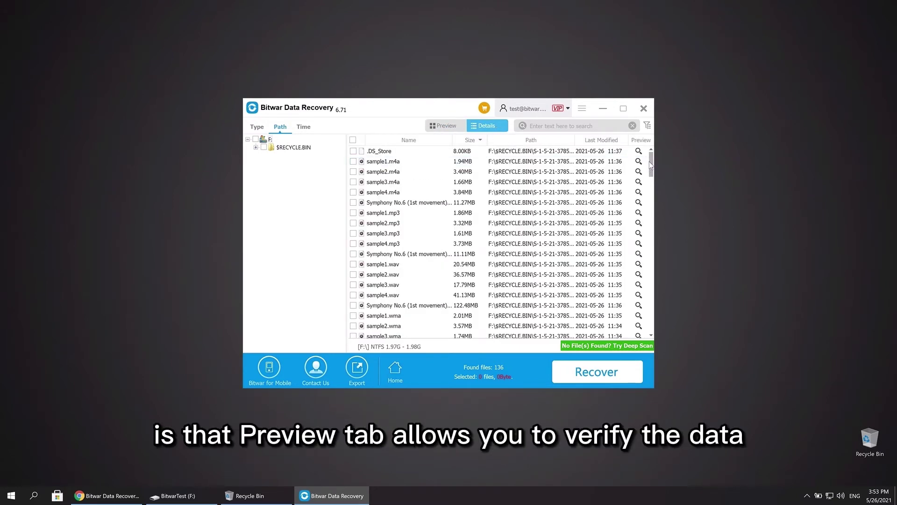
drag(649, 162, 649, 224)
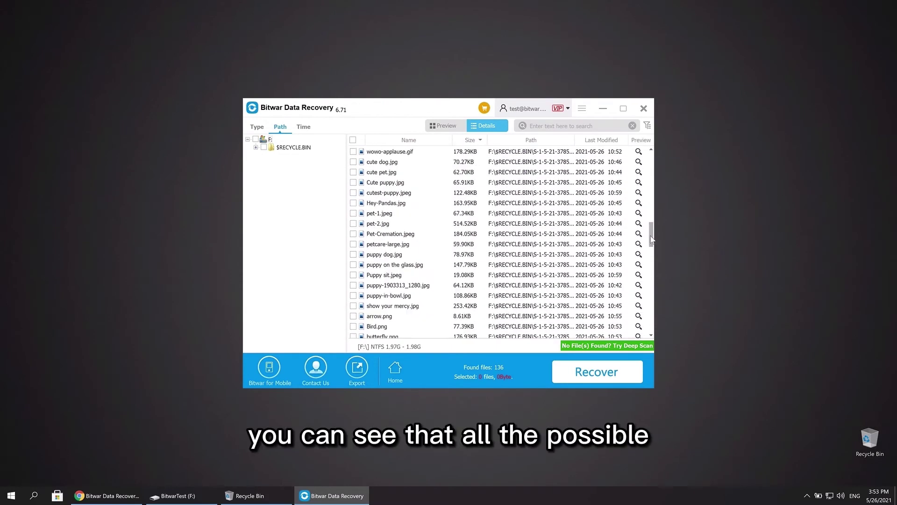
scroll(652, 239, down, 3)
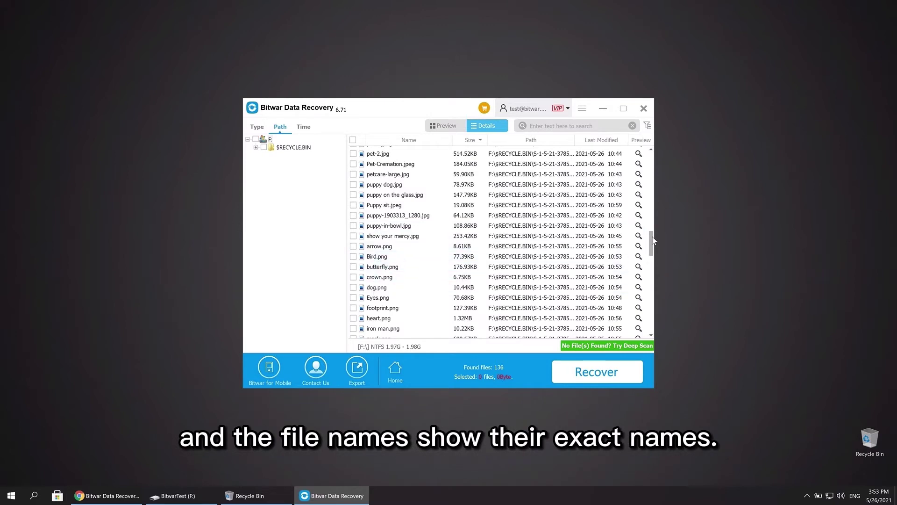
scroll(653, 240, down, 7)
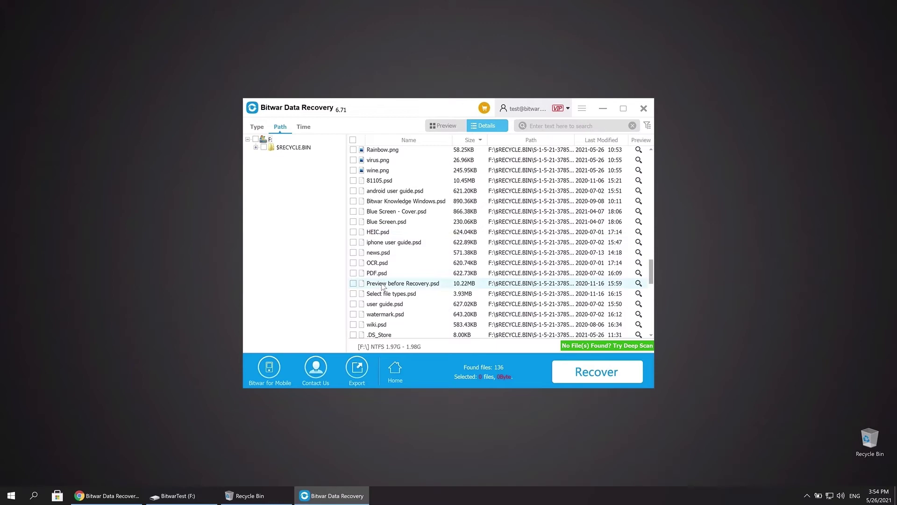
drag(651, 273, 650, 187)
Step: Show results as Preview thumbnails and scroll down to the sample1 audio files
click(445, 127)
scroll(626, 223, down, 10)
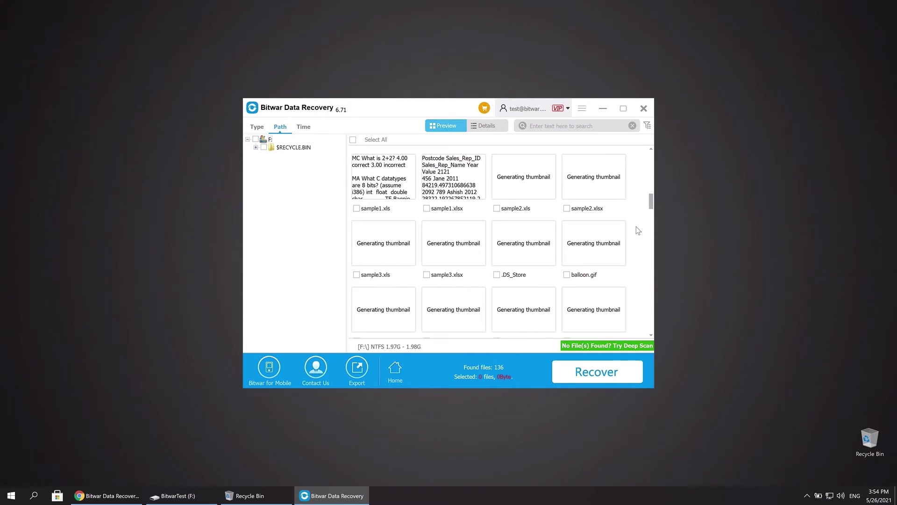
scroll(639, 230, down, 4)
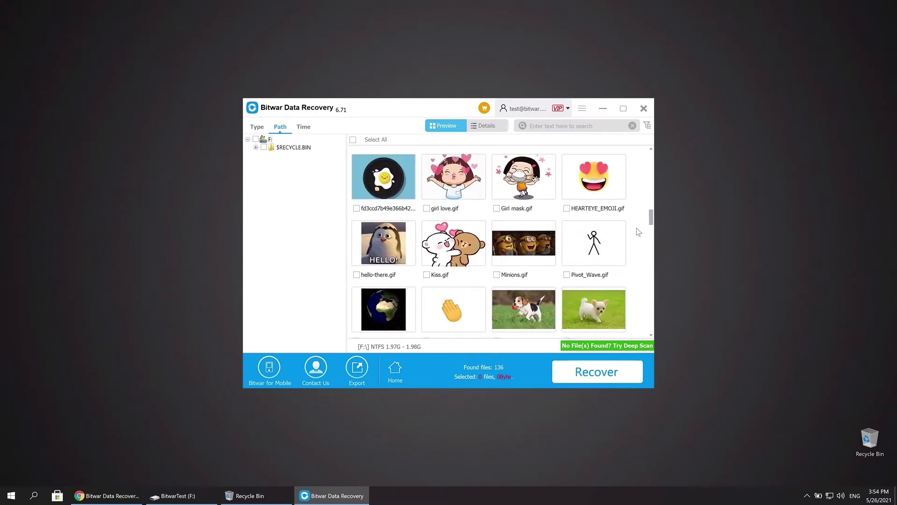
scroll(638, 231, down, 5)
scroll(638, 232, down, 2)
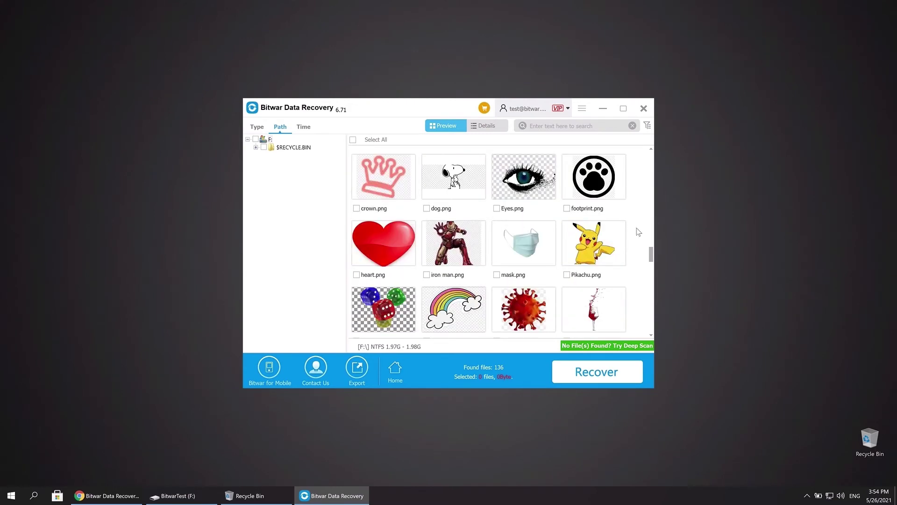
scroll(638, 231, down, 1)
scroll(638, 231, down, 3)
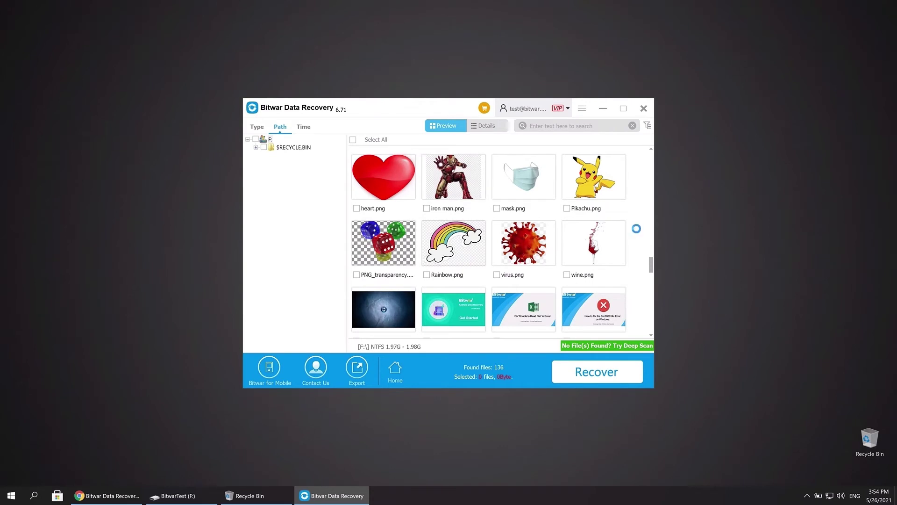
scroll(637, 229, down, 2)
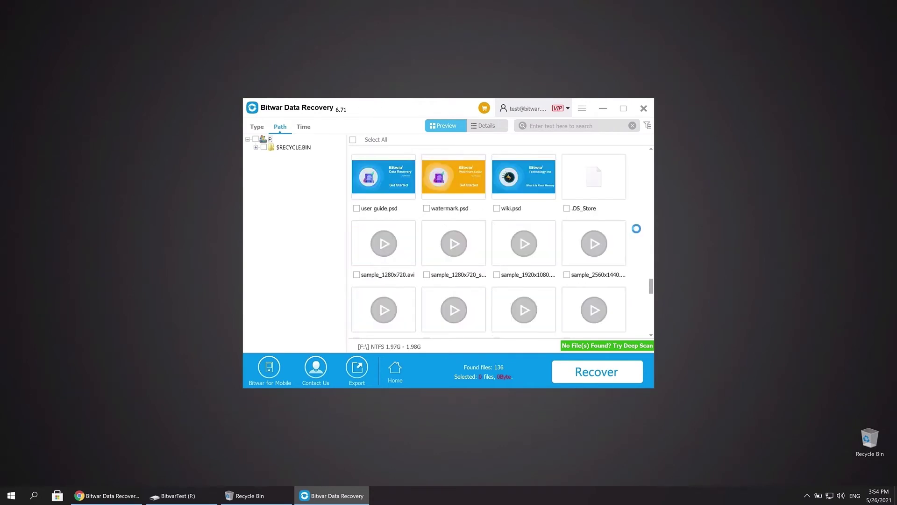
scroll(637, 229, down, 2)
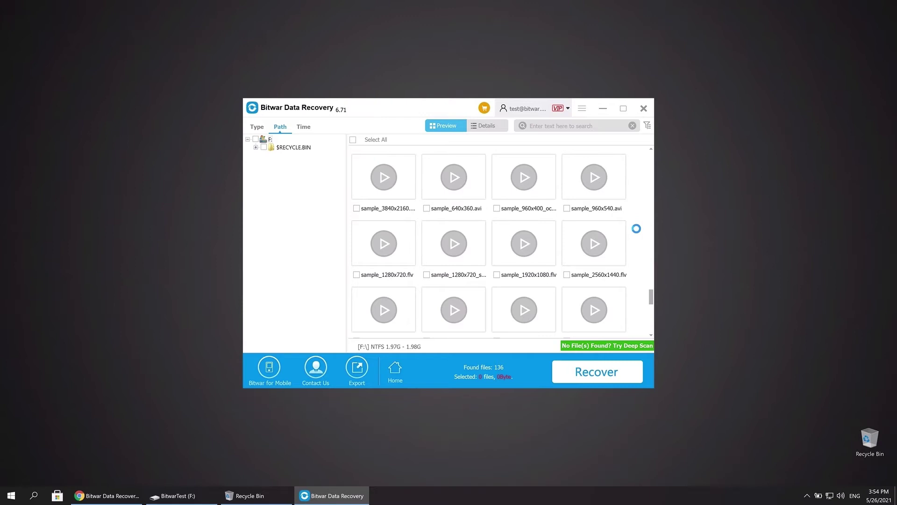
scroll(638, 232, down, 2)
scroll(635, 233, down, 1)
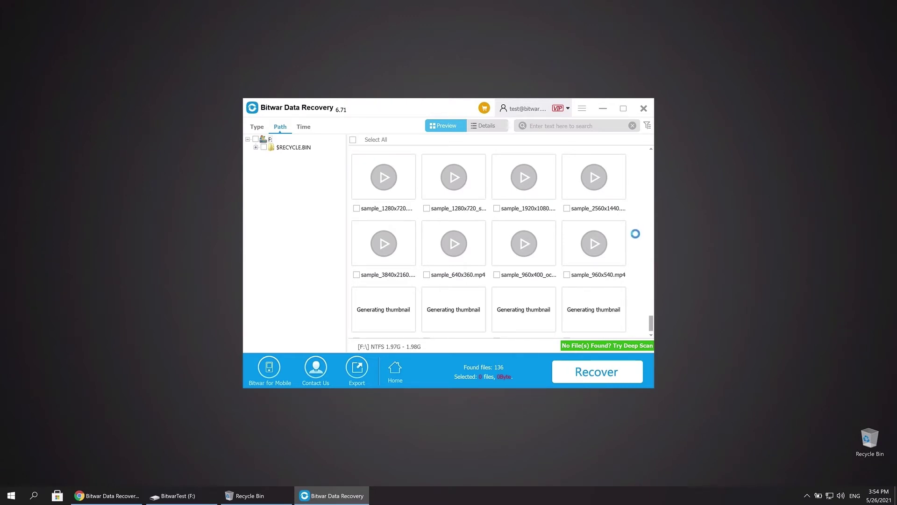
scroll(637, 235, down, 1)
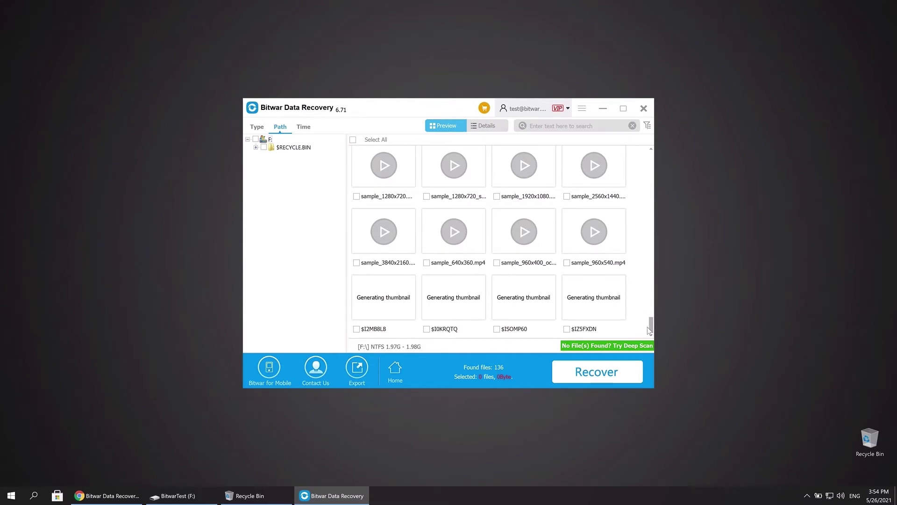
drag(650, 329, 642, 147)
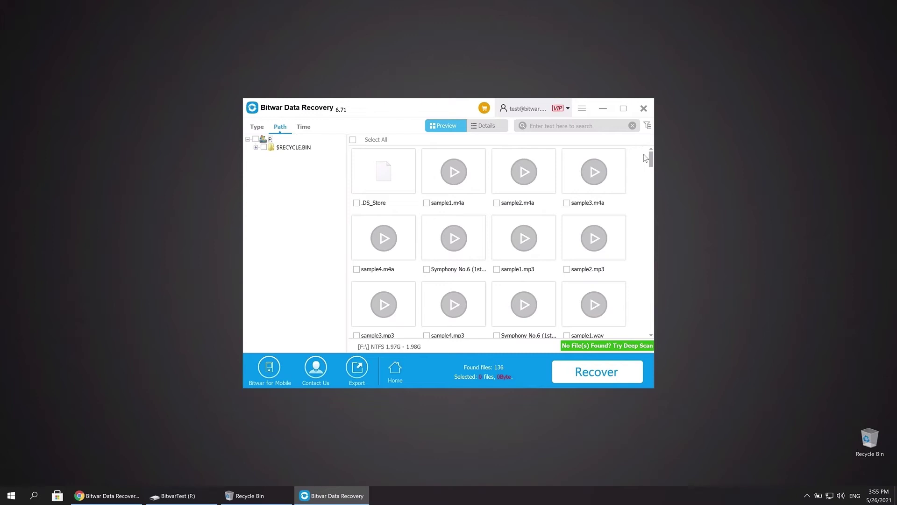
click(464, 175)
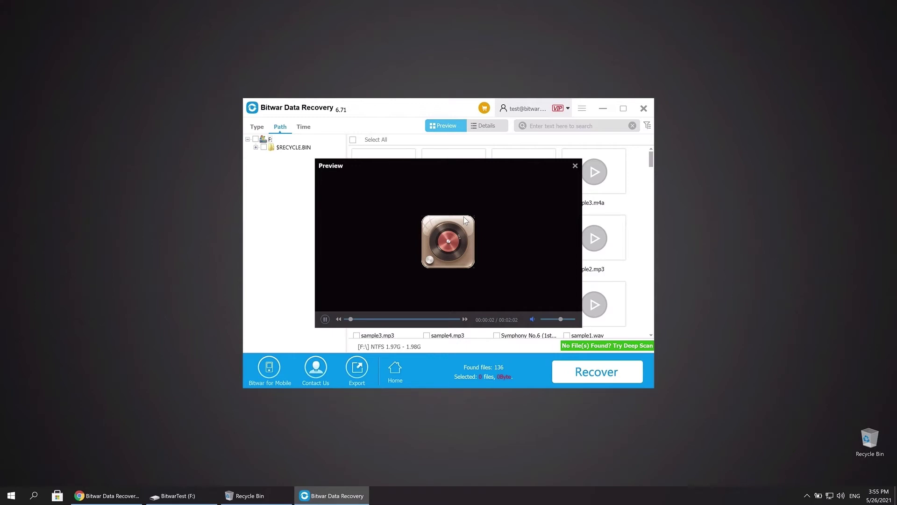
click(575, 165)
scroll(570, 213, down, 3)
click(524, 301)
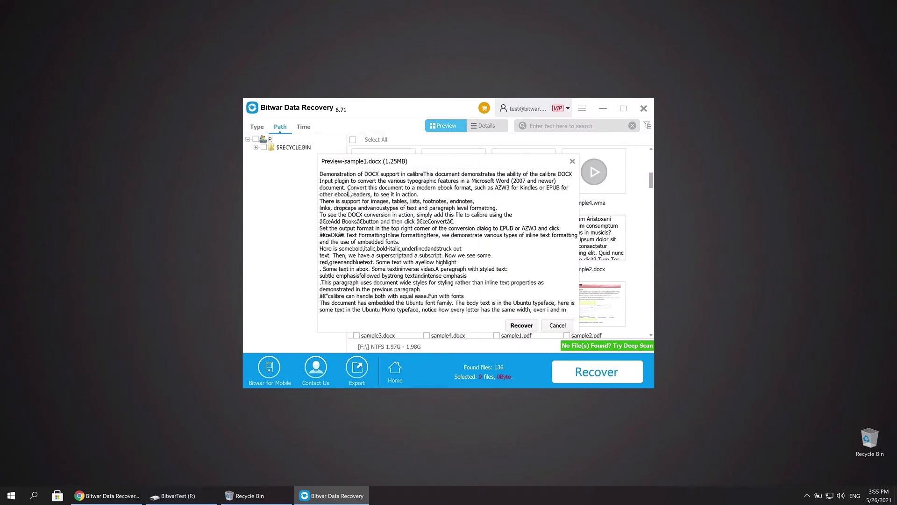
click(575, 166)
scroll(594, 274, down, 5)
scroll(595, 274, down, 3)
click(591, 178)
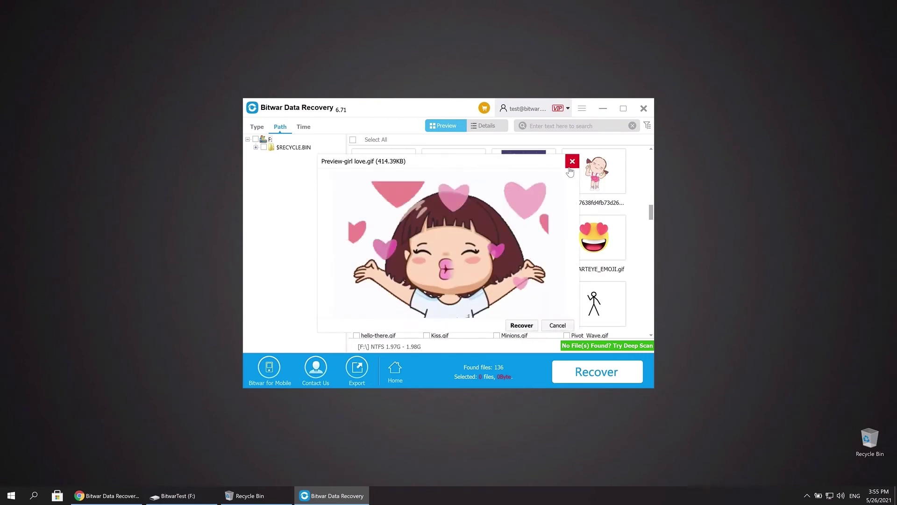
click(575, 163)
scroll(551, 248, down, 3)
scroll(549, 248, up, 2)
click(550, 248)
click(575, 164)
scroll(543, 241, down, 5)
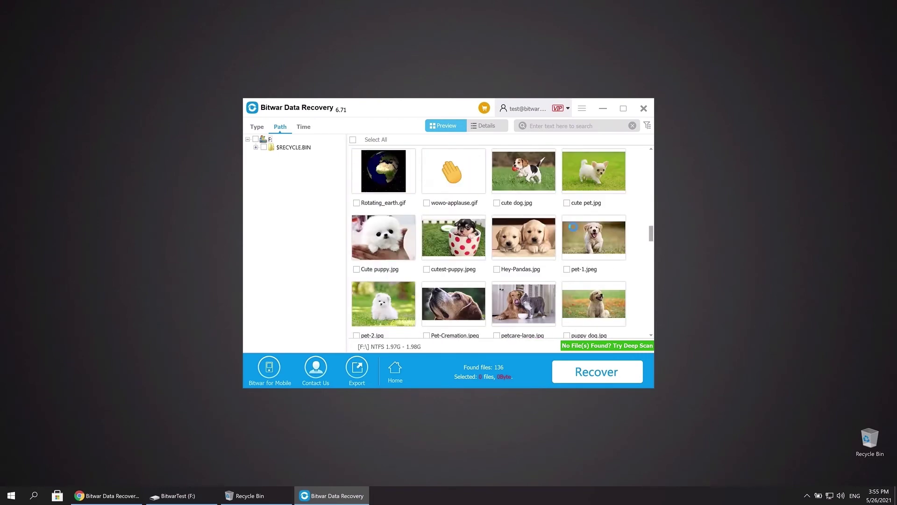
scroll(543, 242, down, 3)
click(593, 237)
click(571, 161)
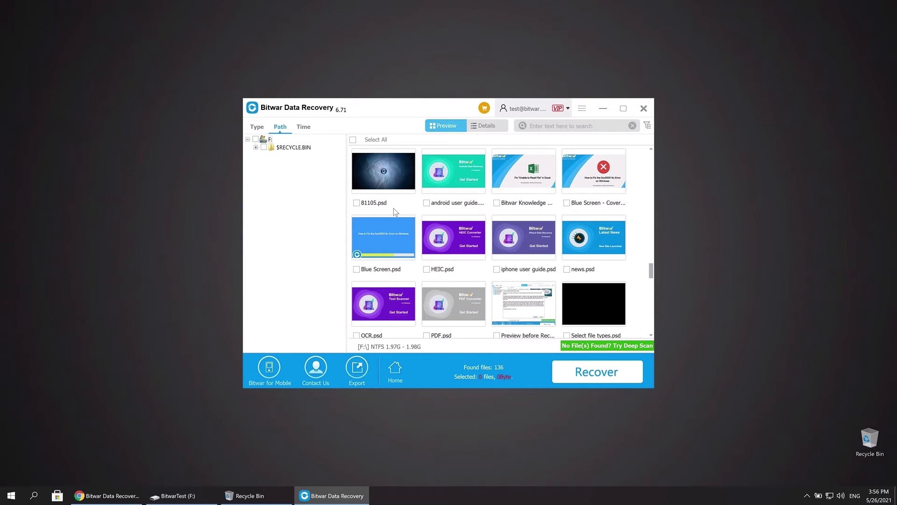
click(390, 192)
click(571, 161)
scroll(650, 274, down, 2)
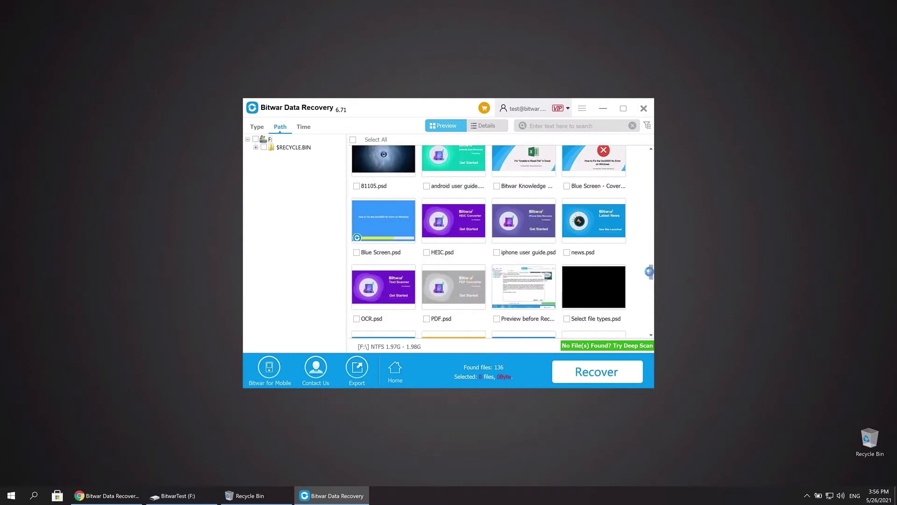
drag(649, 274, 649, 289)
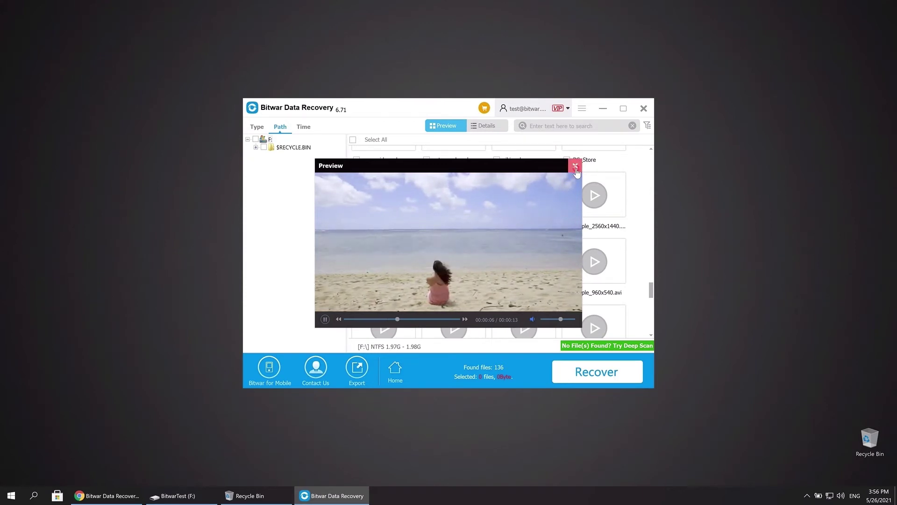
click(575, 166)
drag(652, 287, 651, 304)
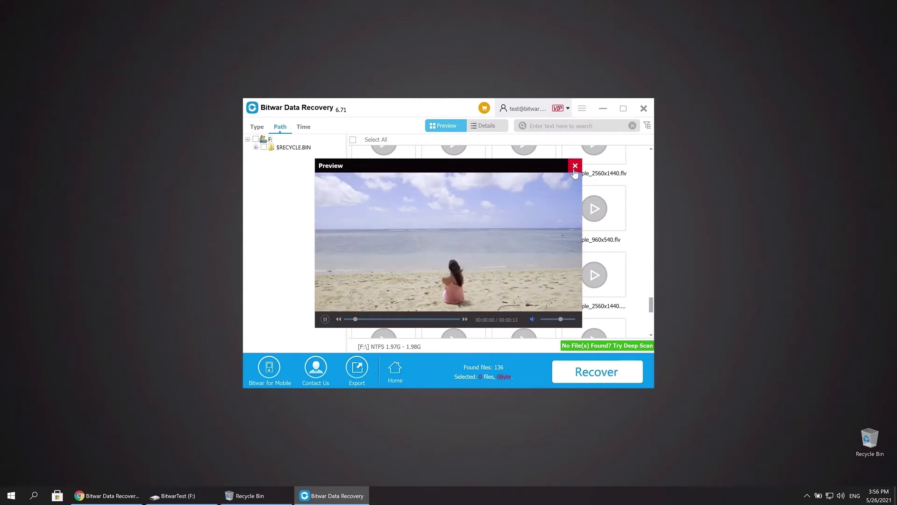
click(575, 167)
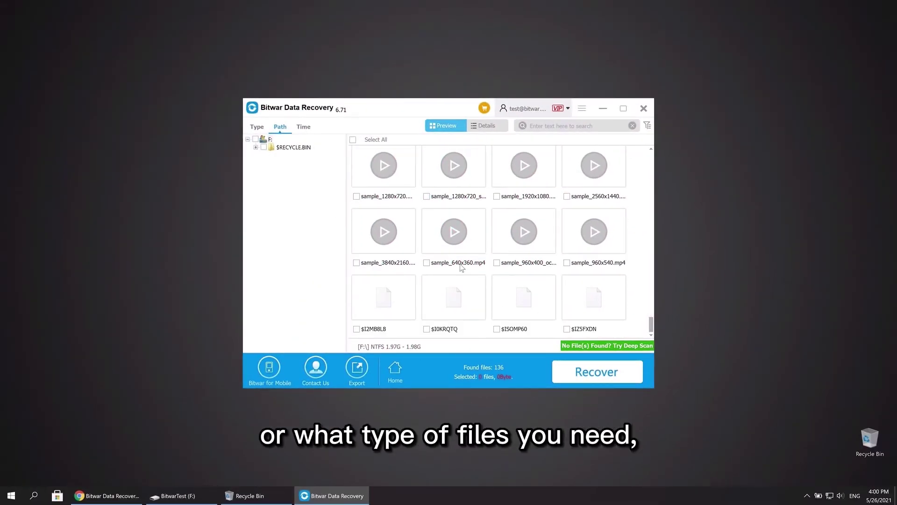
Step: Group results by Type and expand Audios, Documents, Images, Others and Videos
click(253, 128)
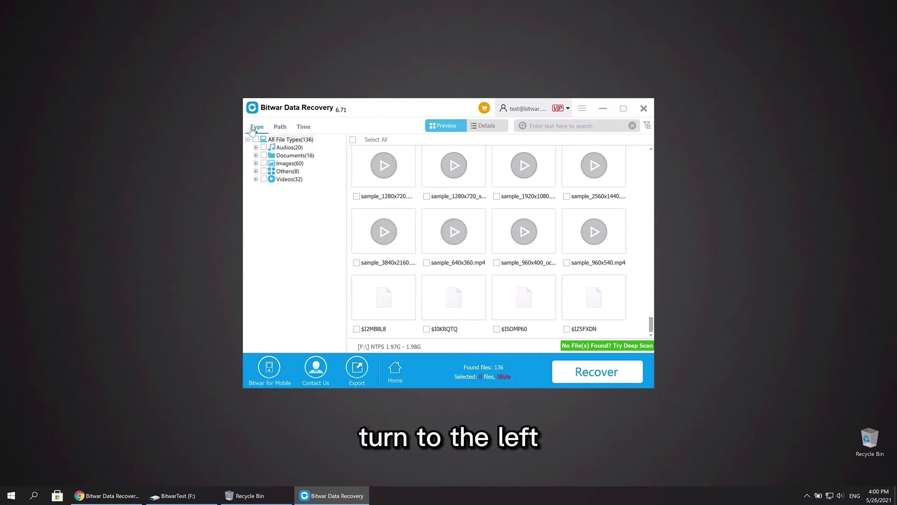
click(256, 147)
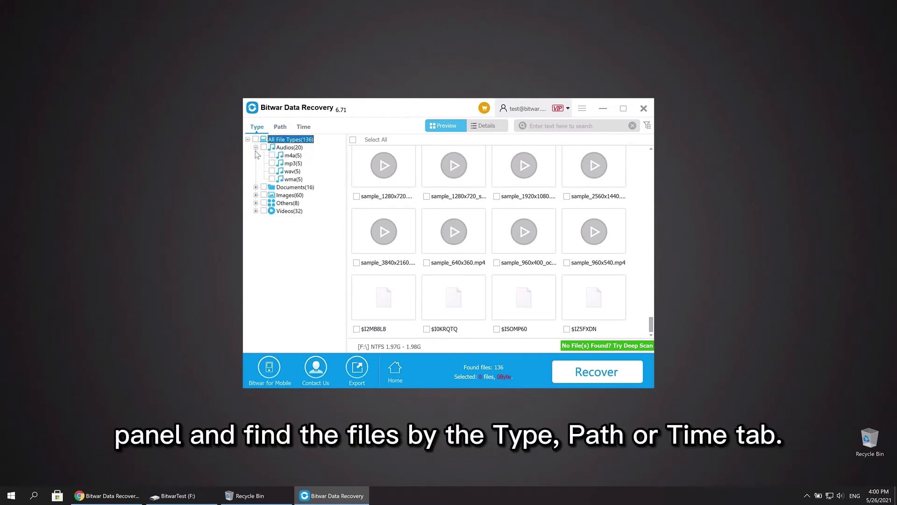
click(256, 187)
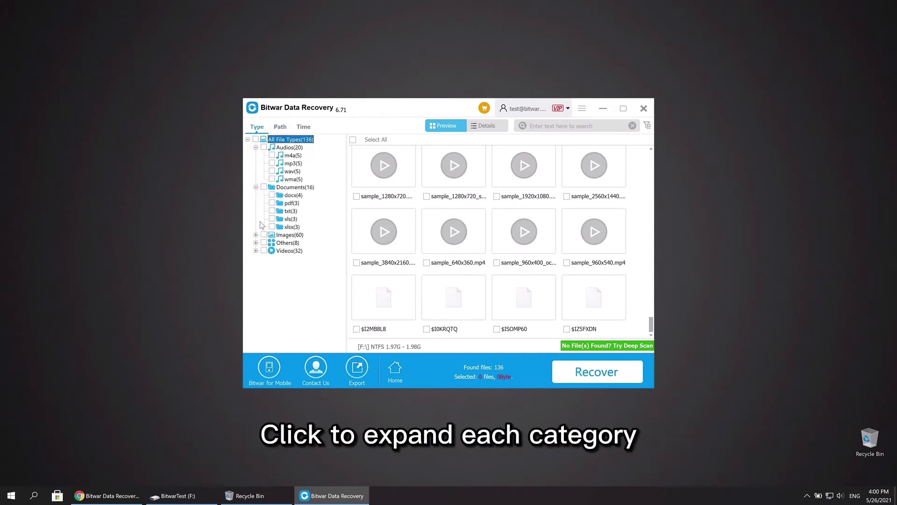
click(255, 234)
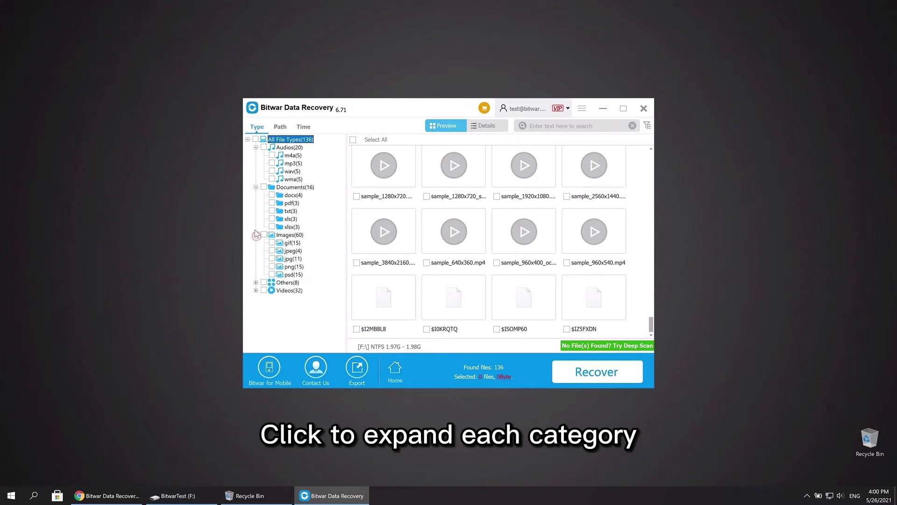
click(256, 283)
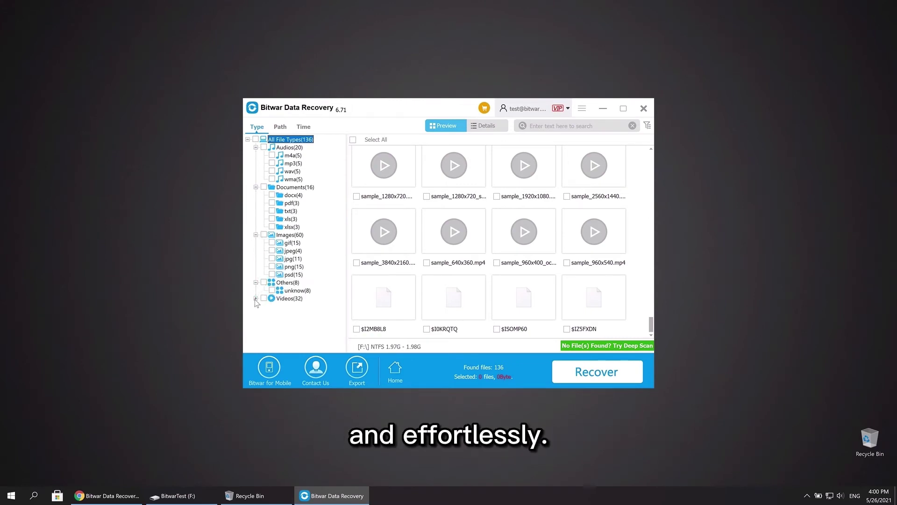
click(255, 298)
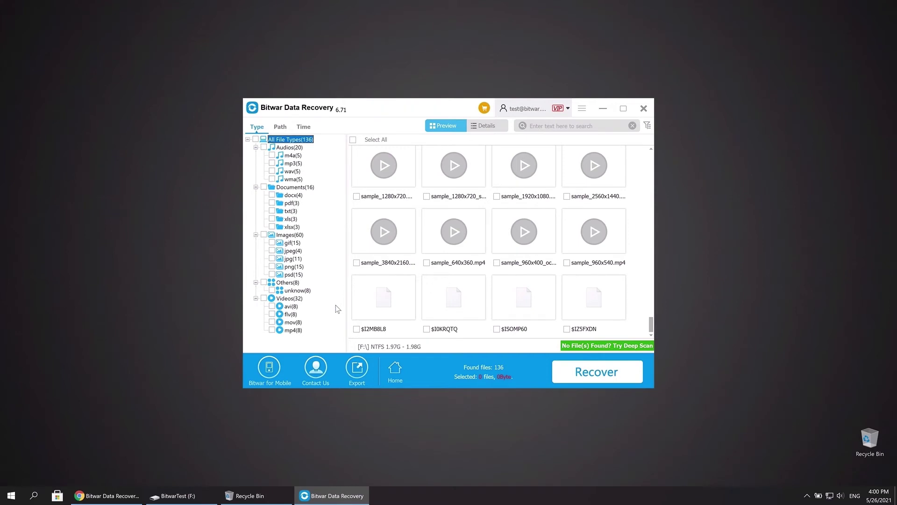
Step: Group by Path and expand $RECYCLE.BIN with its $R0KRQTQ, $R2MB8L8, $RSOMP60 and $RZ5FXDN folders
click(280, 126)
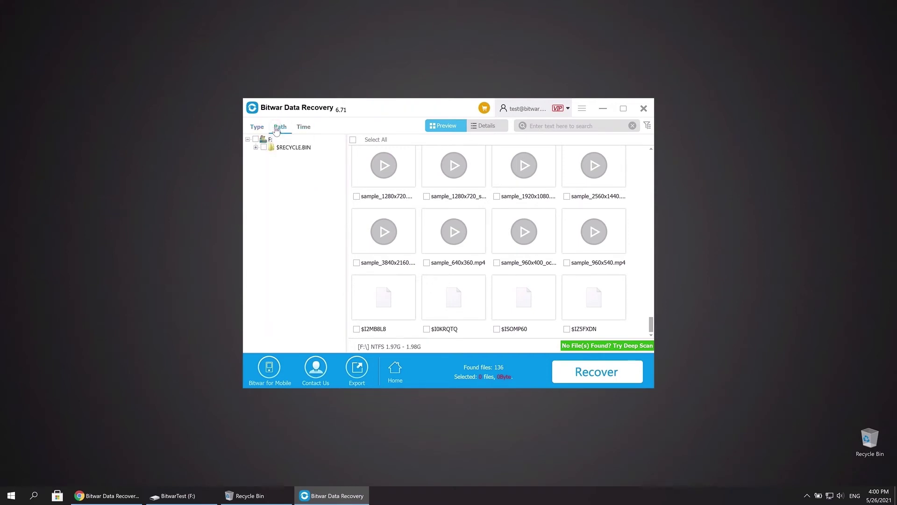
click(255, 147)
click(264, 155)
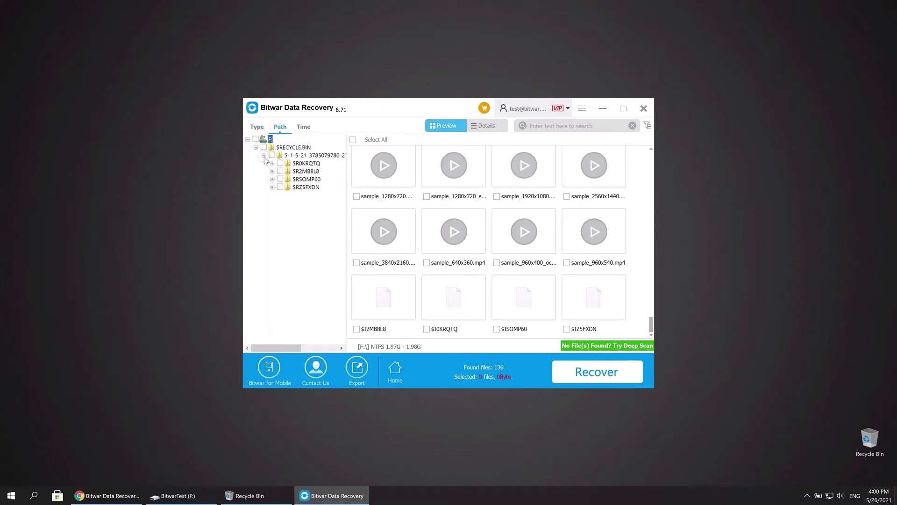
click(272, 163)
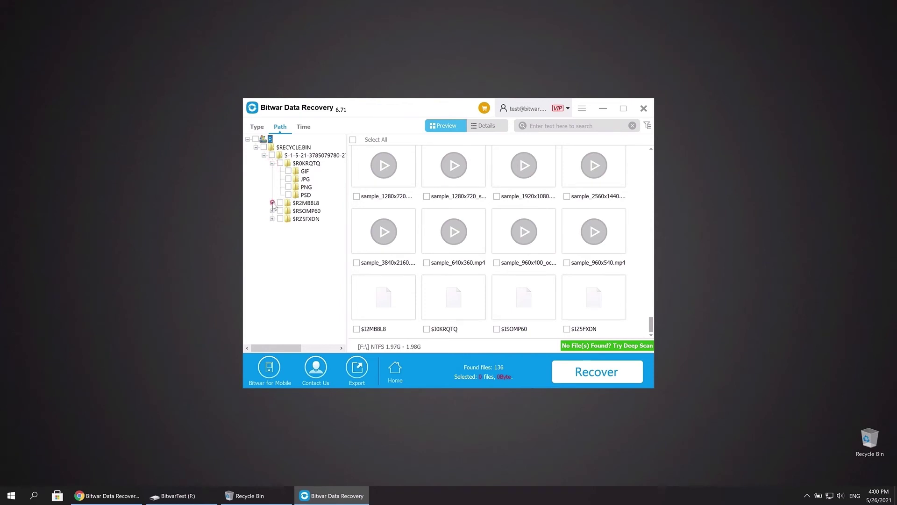
click(272, 203)
click(272, 243)
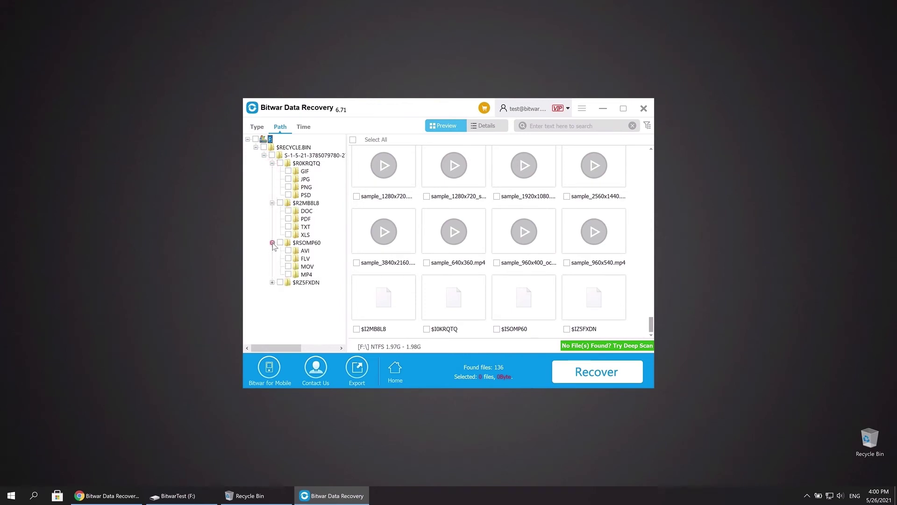
click(272, 282)
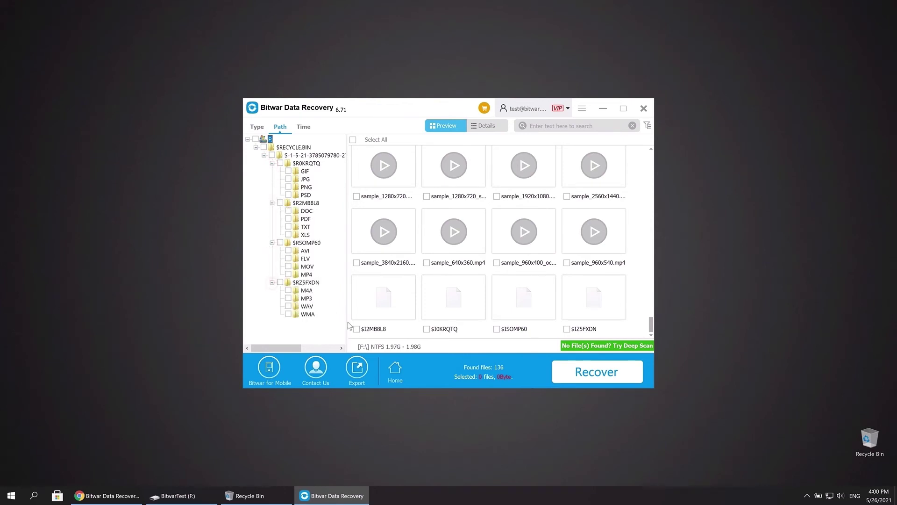
Step: Group results by Time and expand the 2020 and 2021 groups
click(301, 127)
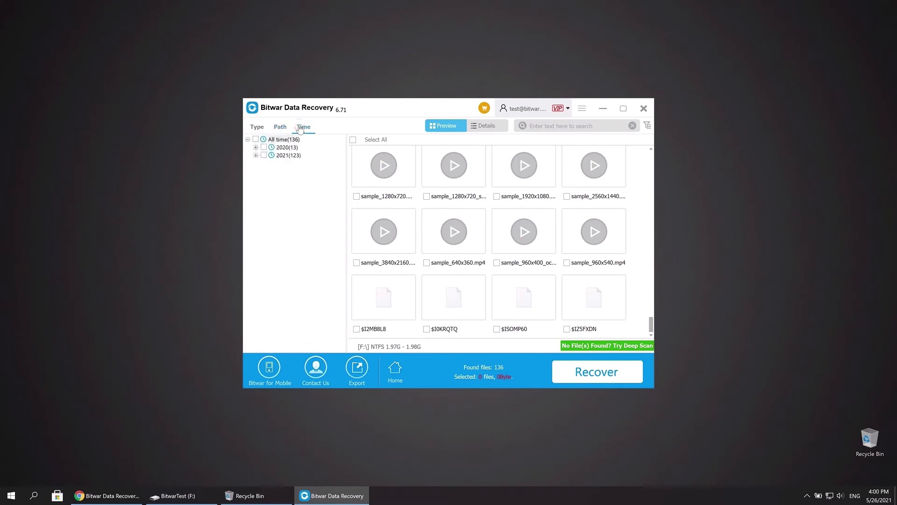
click(255, 147)
click(255, 210)
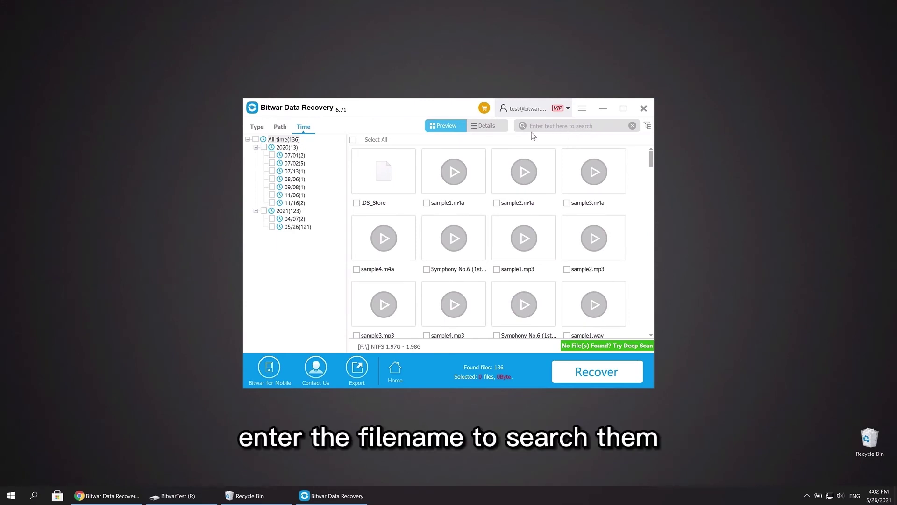
Step: Search the found files for 'pet'
click(579, 131)
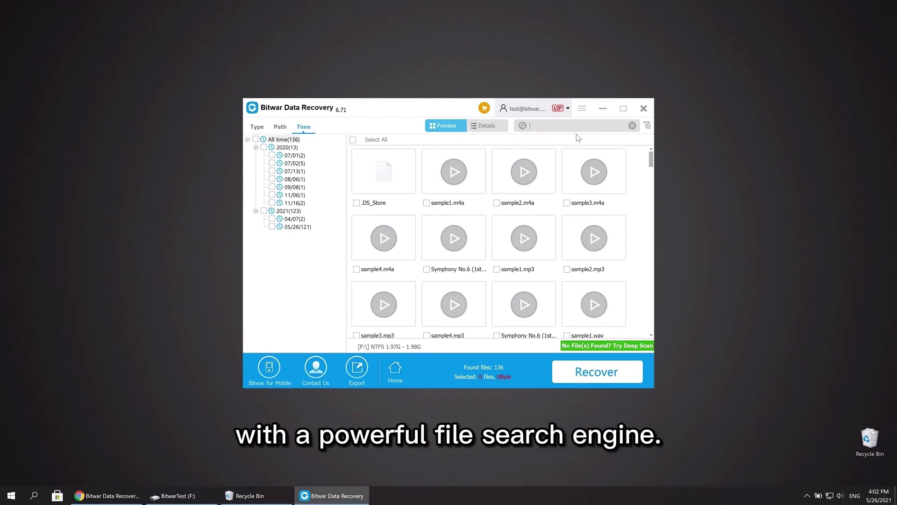
text(pet)
key(Return)
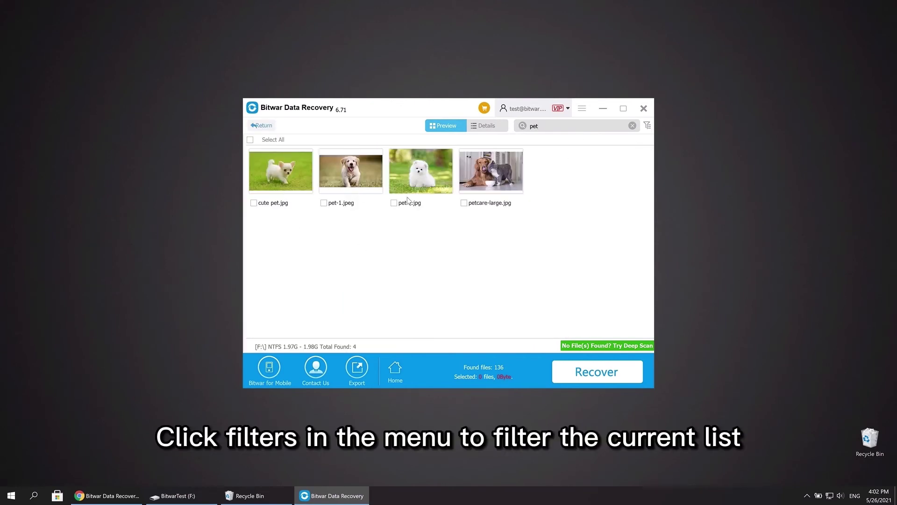
Step: Preview cute pet.jpg, pet-1.jpeg and petcare-large.jpg in turn
double_click(306, 175)
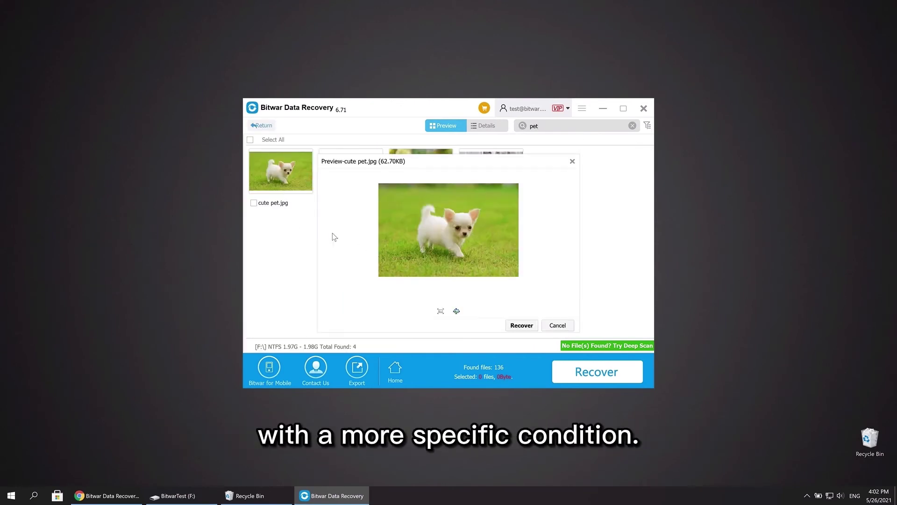
click(572, 161)
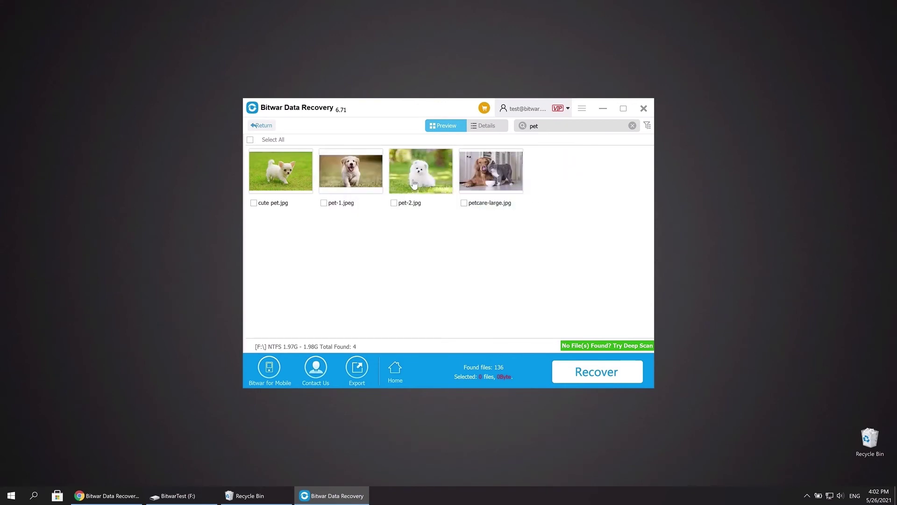
double_click(347, 174)
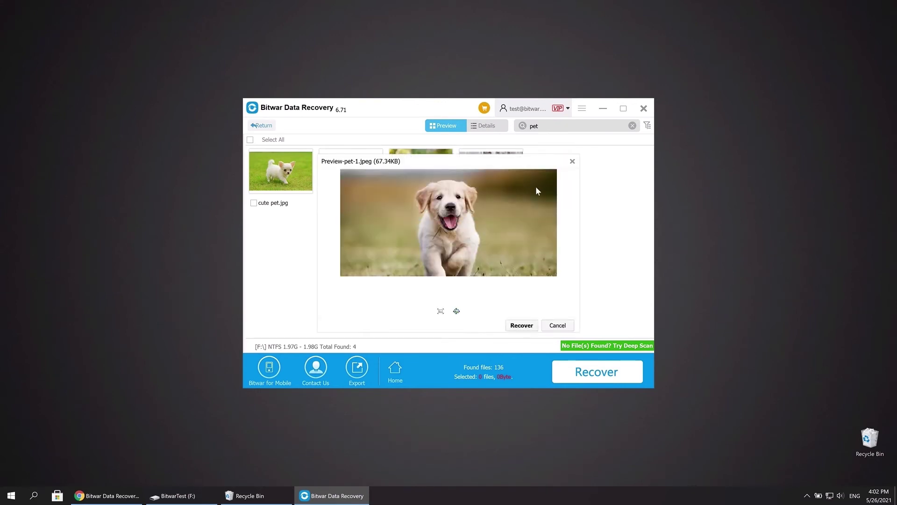
click(572, 160)
double_click(495, 180)
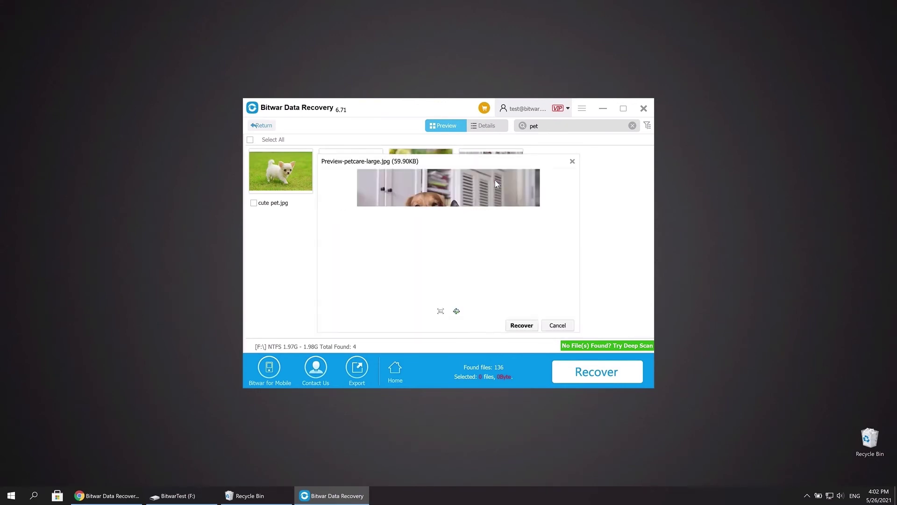
Step: Close the petcare-large.jpg preview, clear the pet search, and check then dismiss the Filter Conditions
click(572, 163)
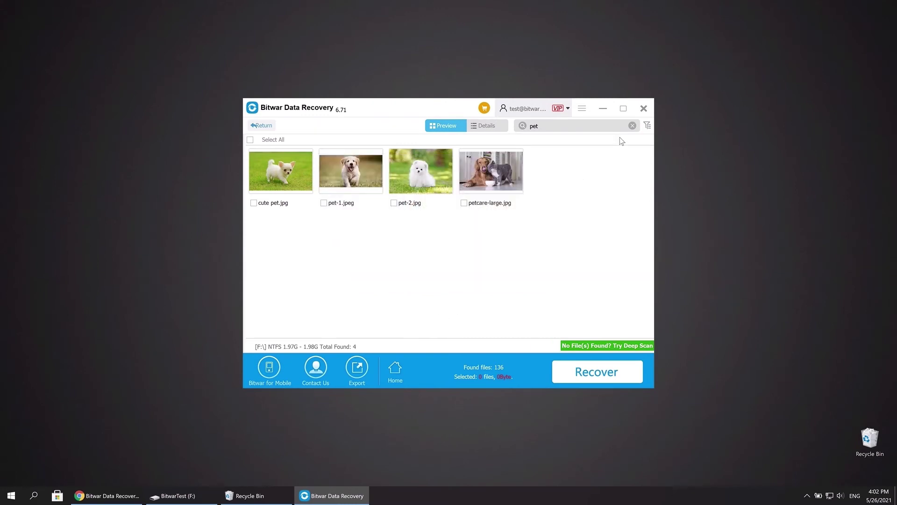
click(632, 127)
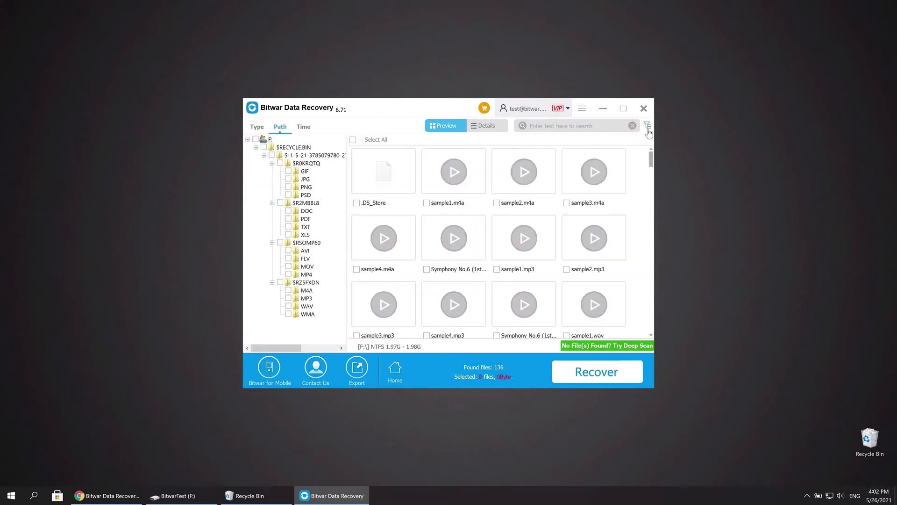
click(648, 127)
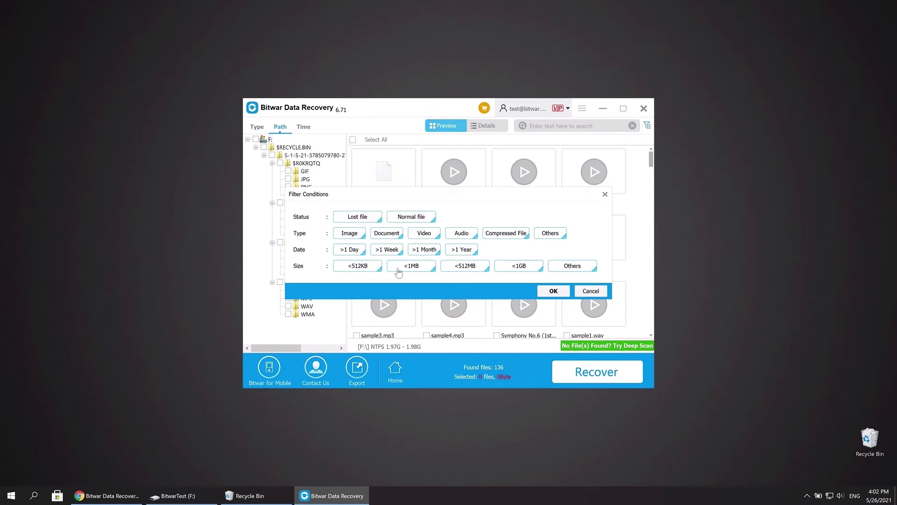
click(554, 291)
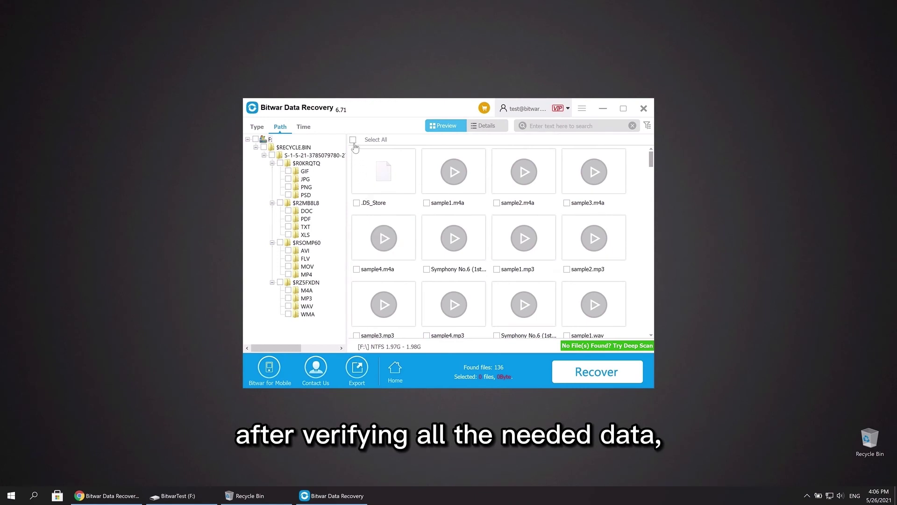
Step: Select all 136 files and recover them to the Desktop with the original folder structures
click(354, 142)
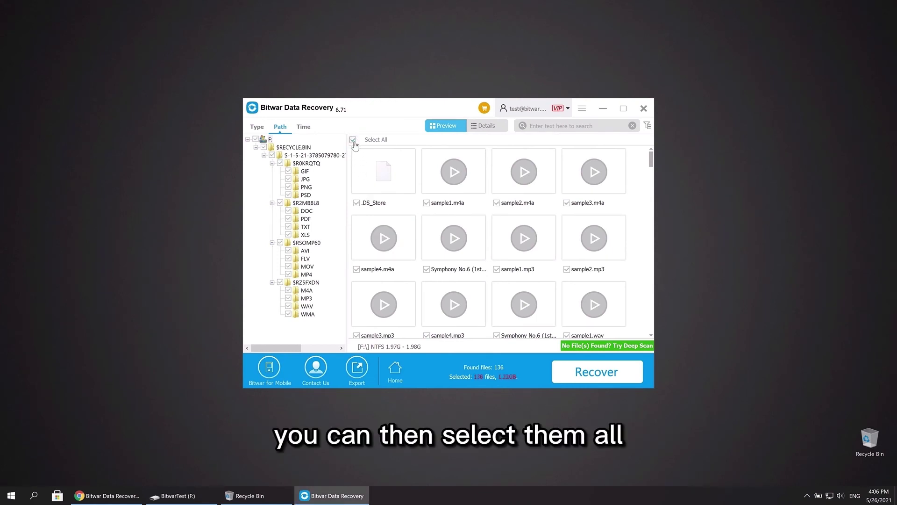
click(587, 374)
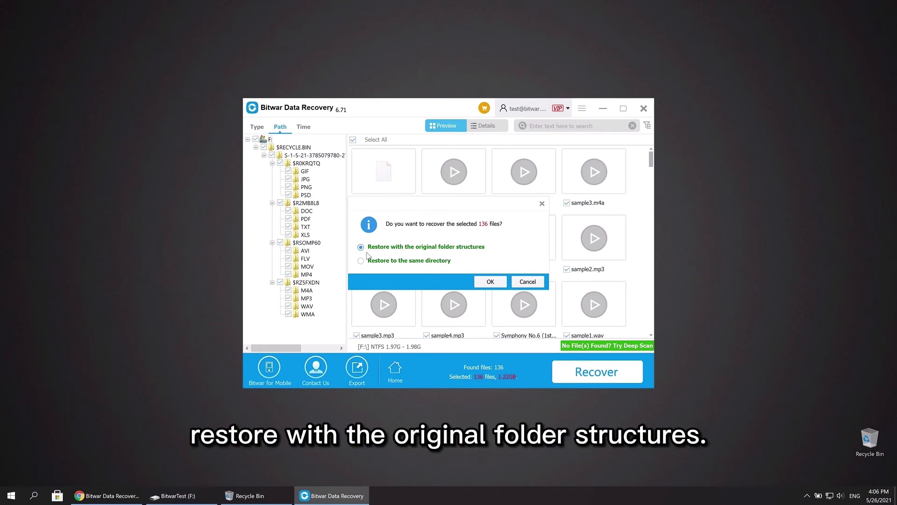
click(491, 283)
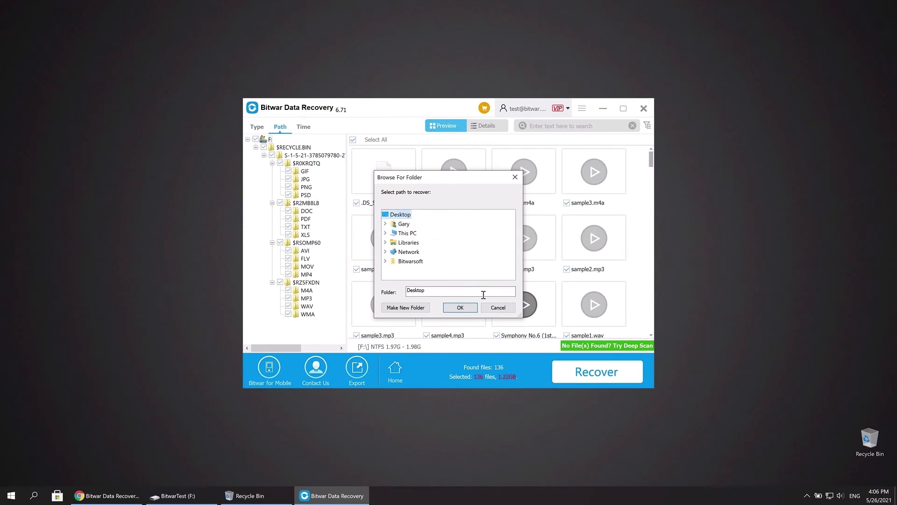
click(460, 308)
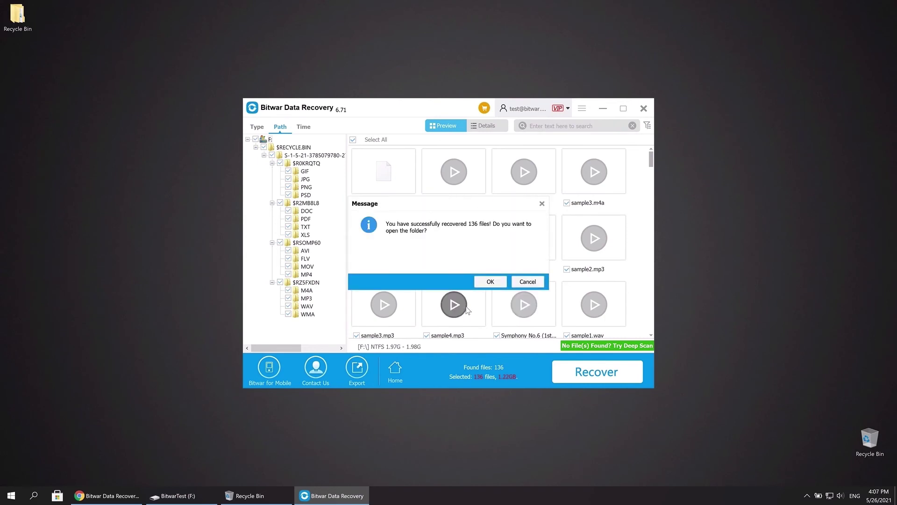
Step: Open the recovered files' folder, hide Bitwar, and move the Explorer window to the screen centre
click(490, 282)
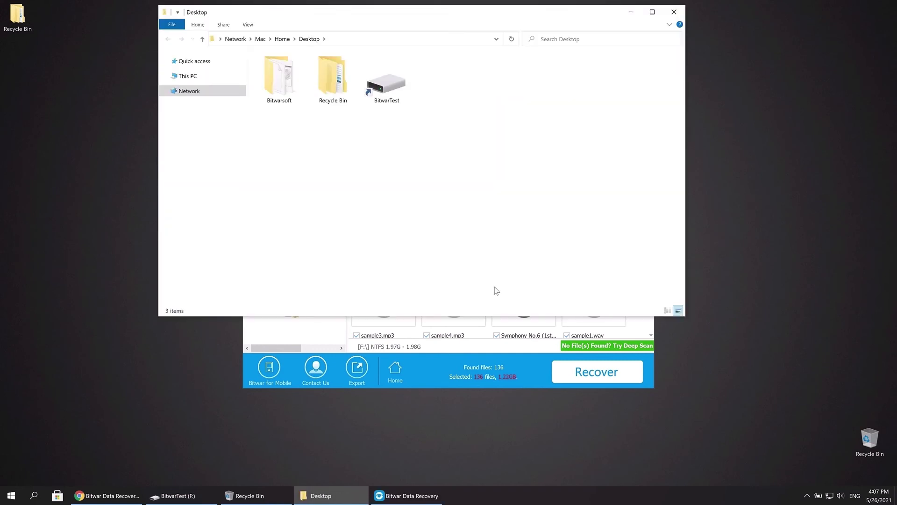
click(526, 372)
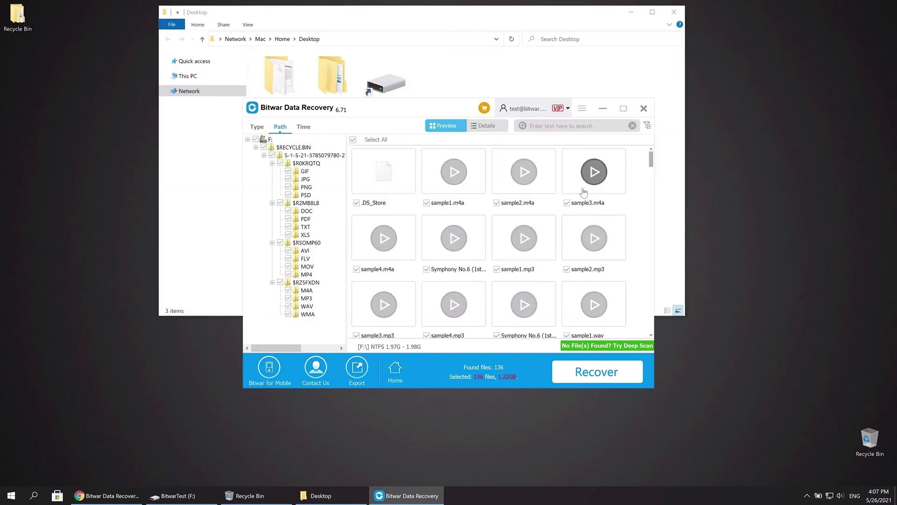
click(605, 108)
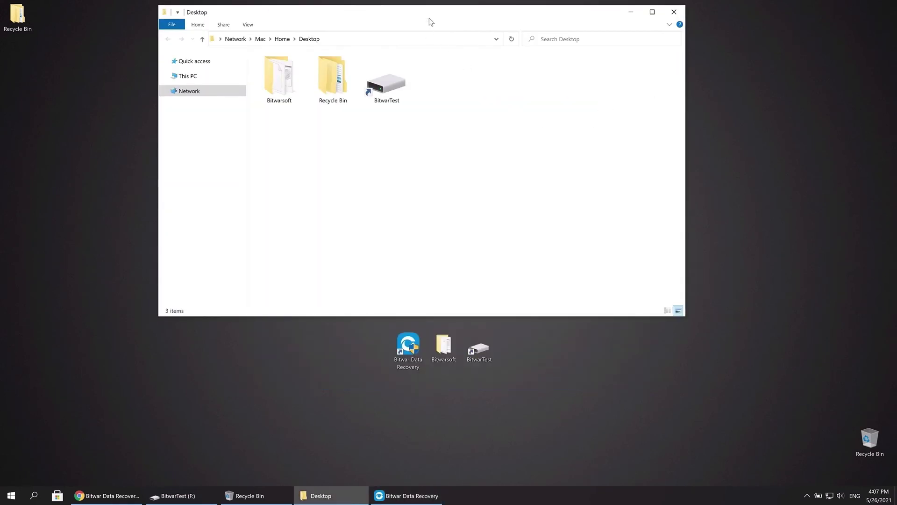
drag(432, 19, 446, 86)
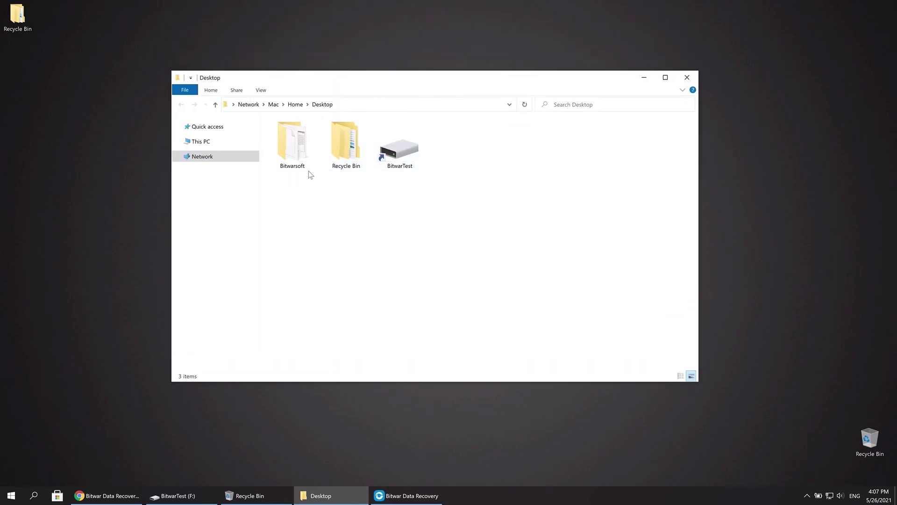
Step: Open the Recycle Bin folder, then the S-1-5-21 user folder and the $R0KRQTQ image folder
click(343, 171)
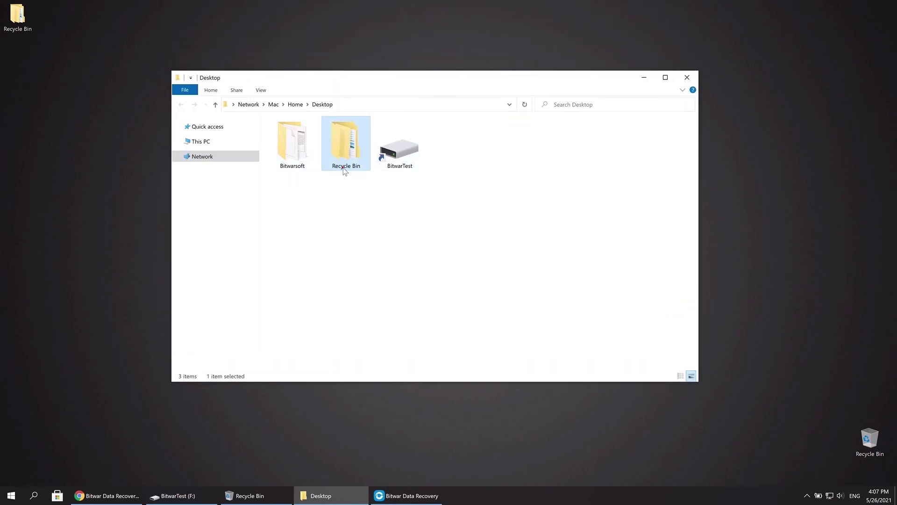
double_click(344, 171)
double_click(292, 169)
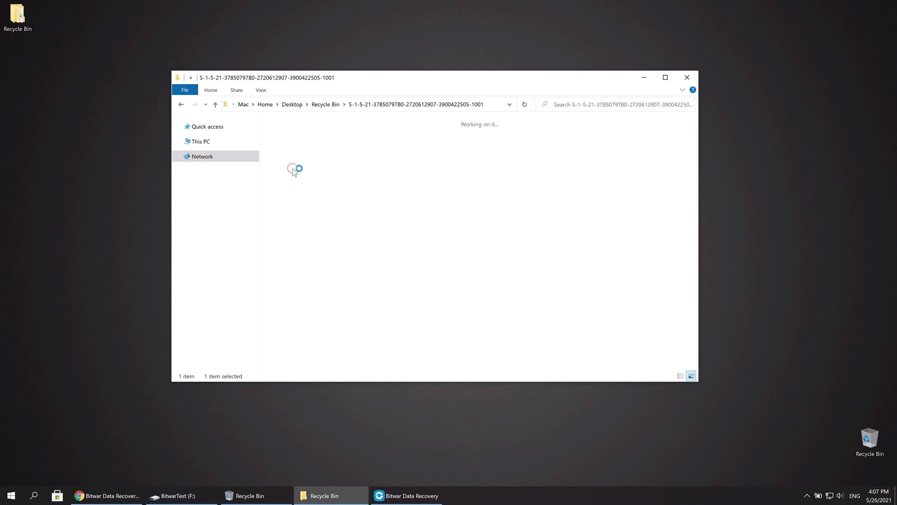
click(295, 144)
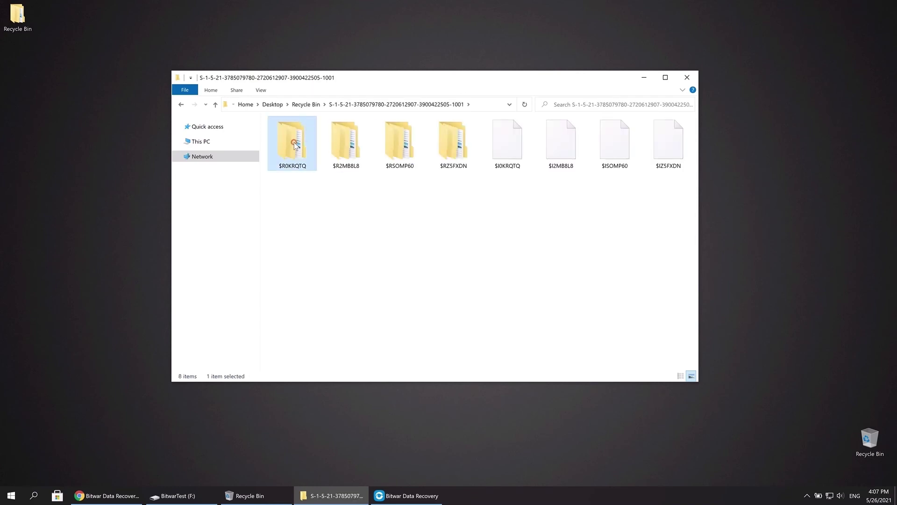
double_click(295, 144)
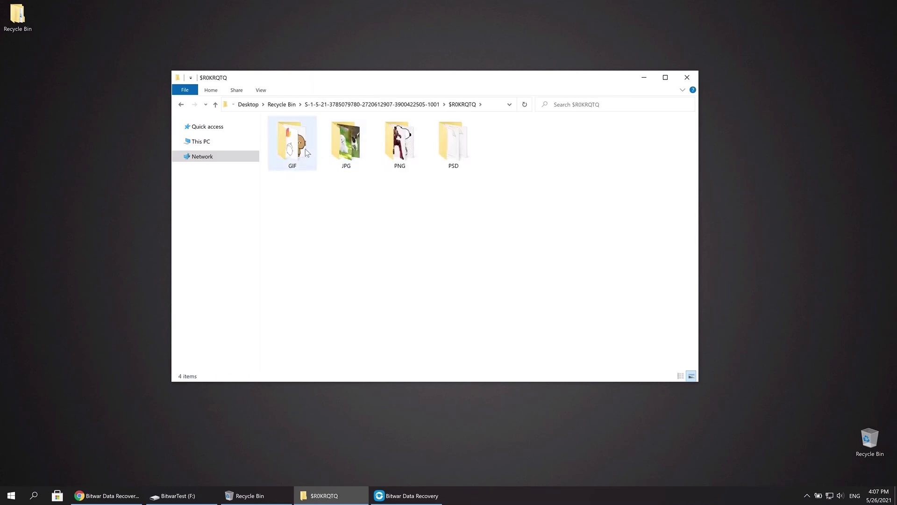
Step: Look through the video and $RZ5FXDN audio folders, then open GIF inside $R0KRQTQ
click(180, 104)
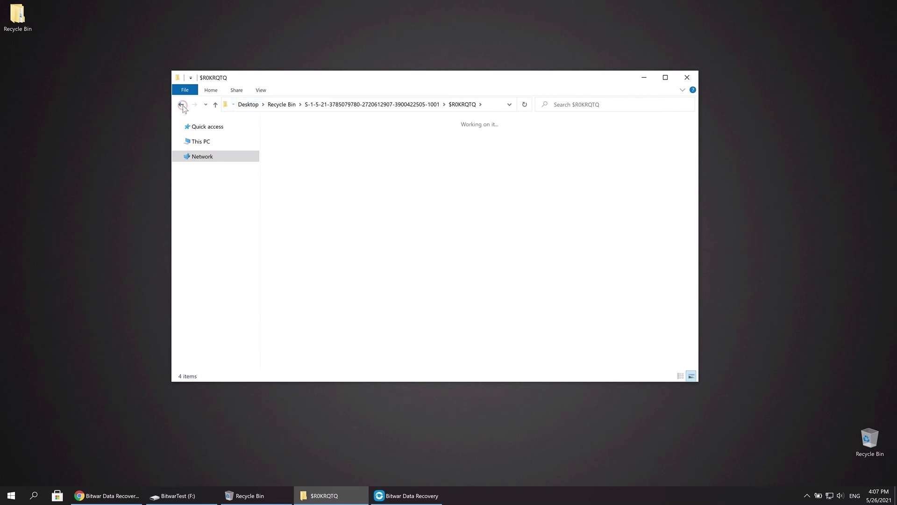
click(346, 149)
click(181, 104)
double_click(400, 140)
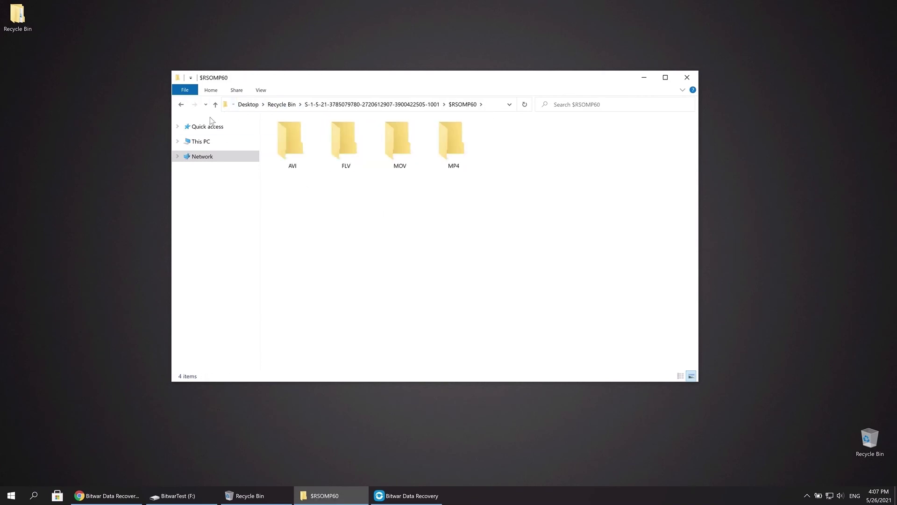
click(180, 105)
double_click(451, 161)
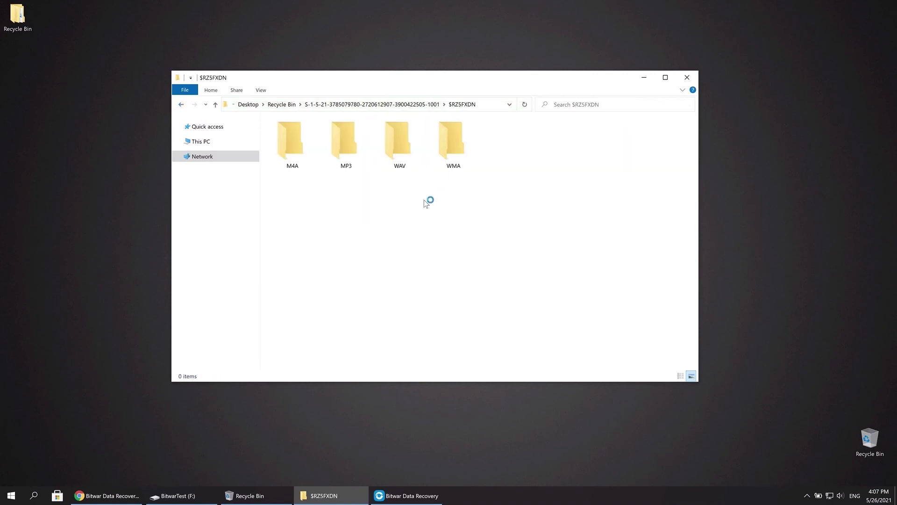
click(181, 104)
double_click(301, 157)
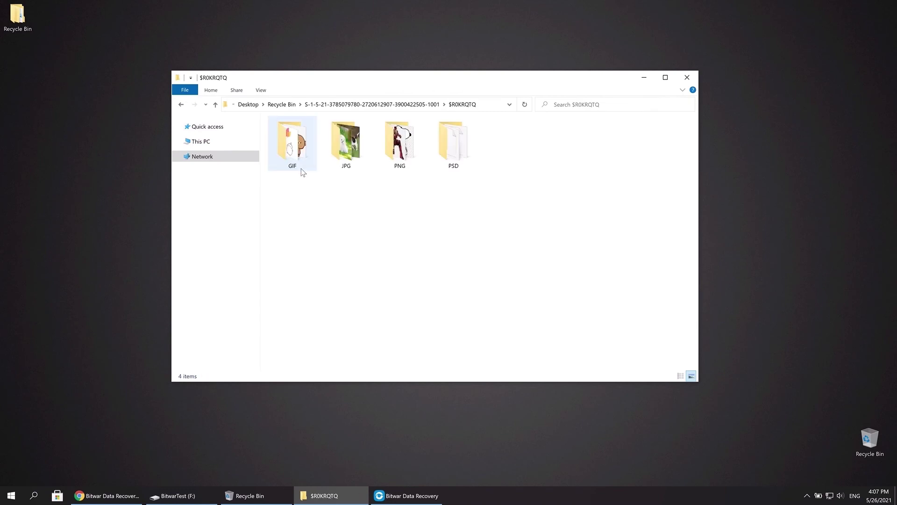
double_click(301, 155)
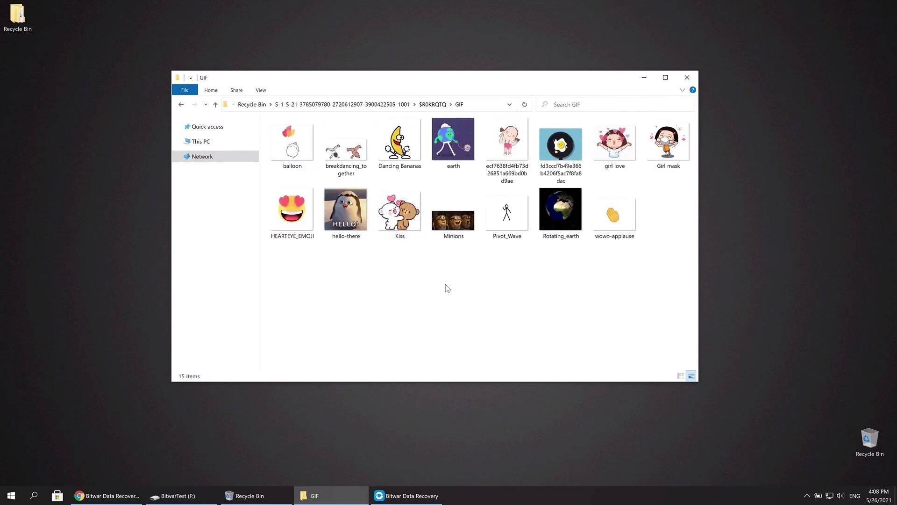
Step: Preview a recovered GIF and the cutest-puppy JPG in the photo viewer to confirm they open
click(506, 160)
double_click(505, 161)
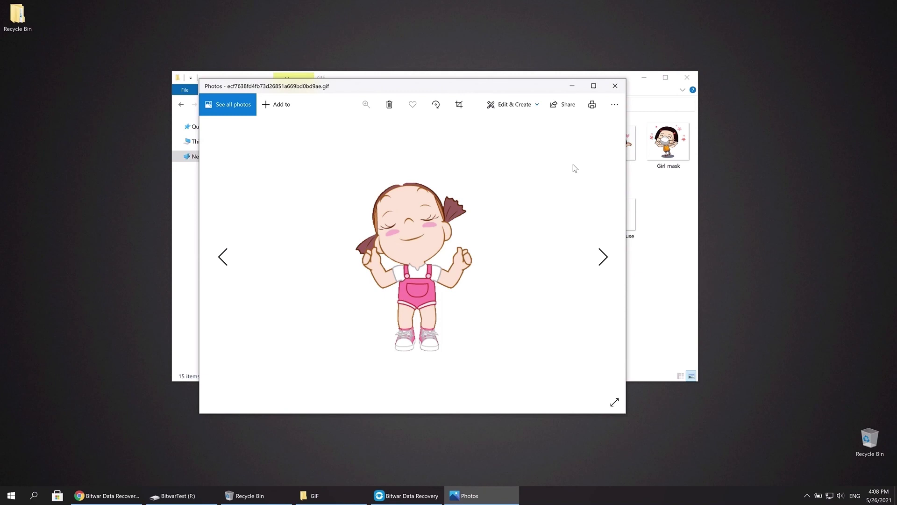
click(615, 85)
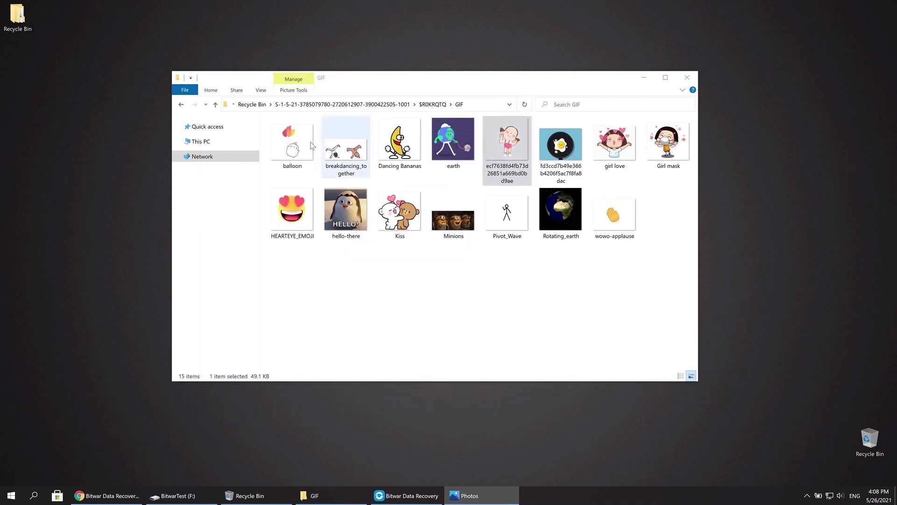
click(185, 106)
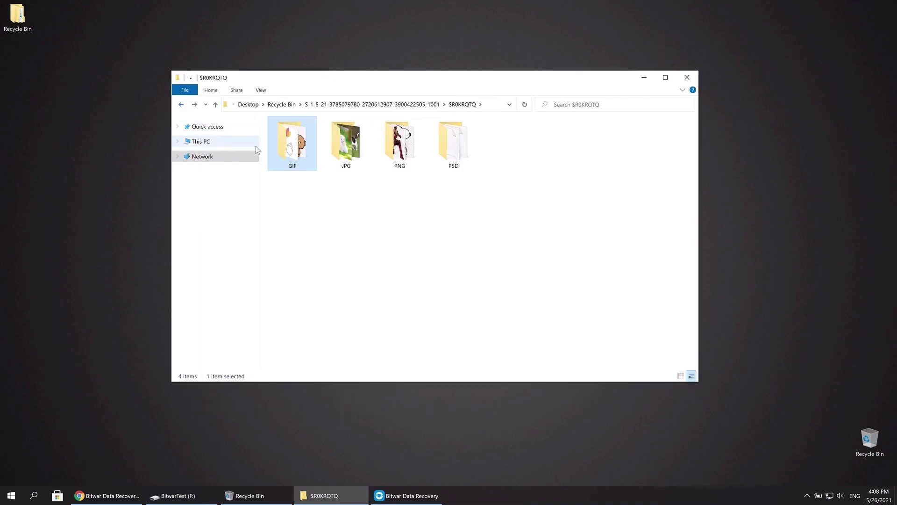
double_click(357, 151)
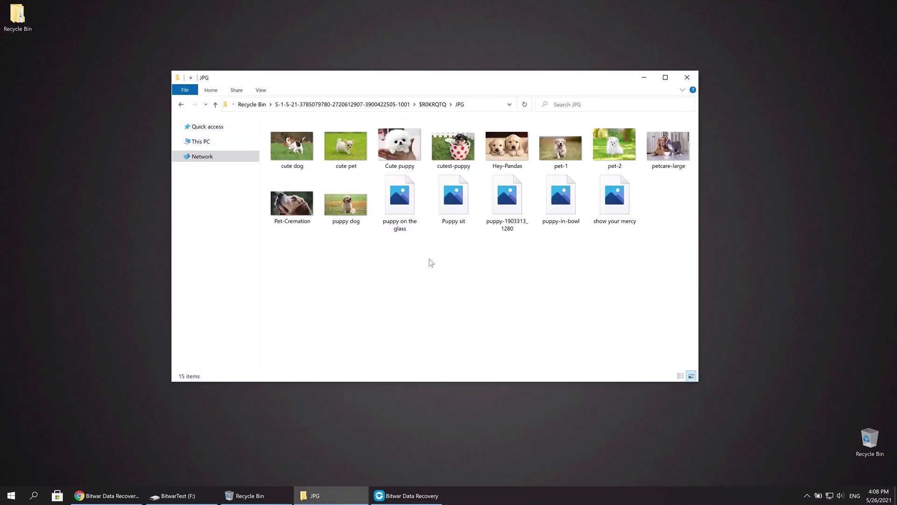
double_click(437, 150)
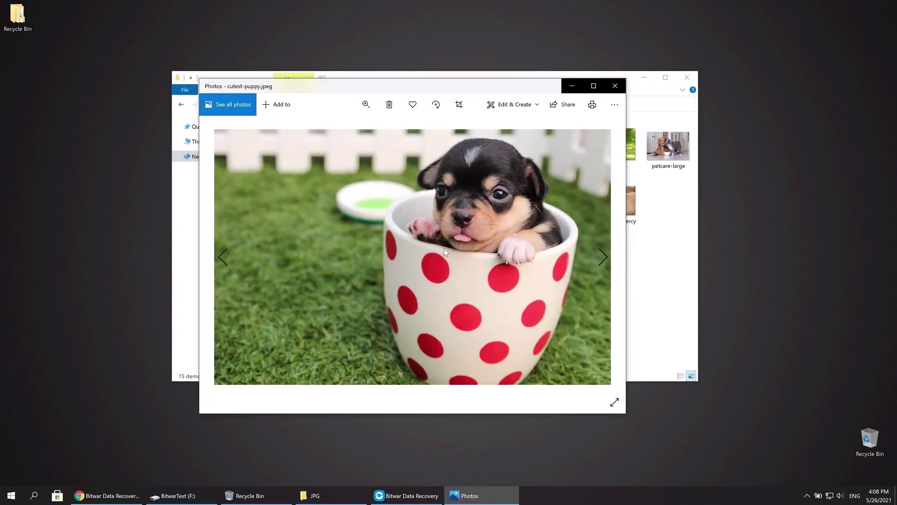
click(615, 85)
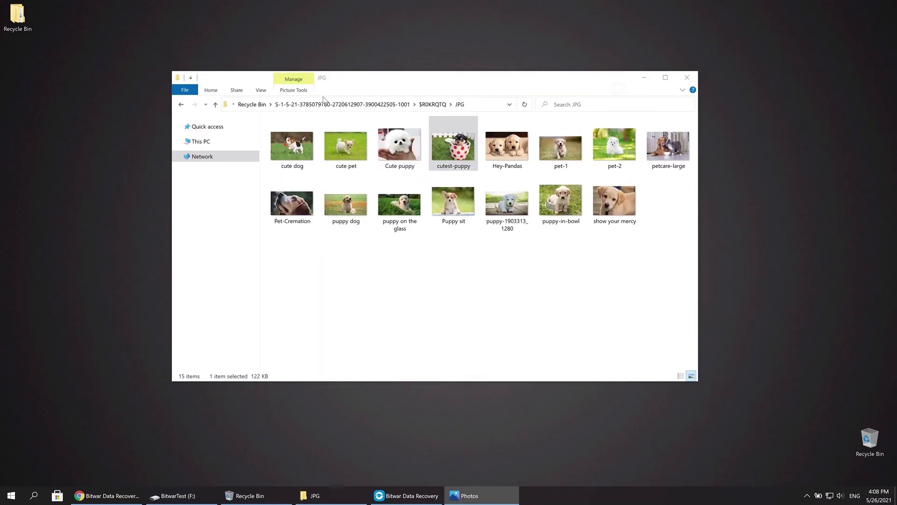
click(181, 105)
Step: Check the PNG folder, then play the sample_640x360 video from the MOV folder
double_click(403, 151)
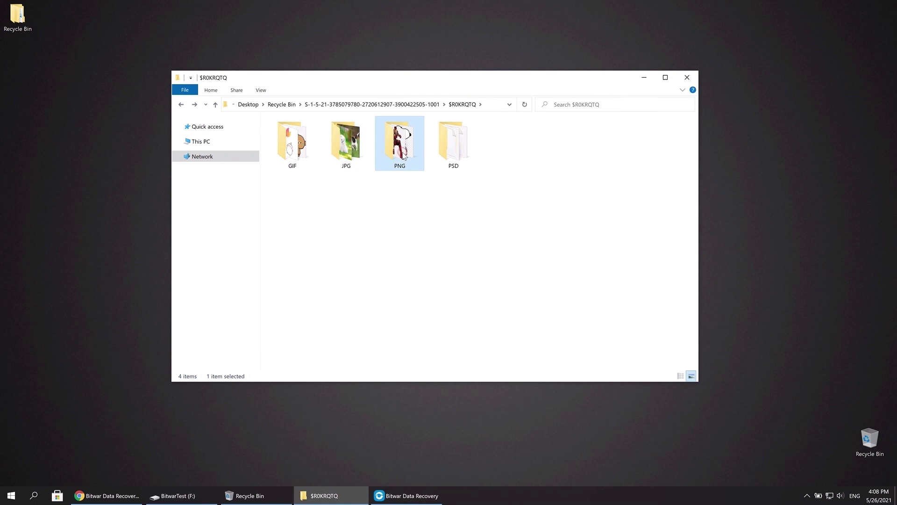
click(182, 106)
click(181, 105)
click(181, 105)
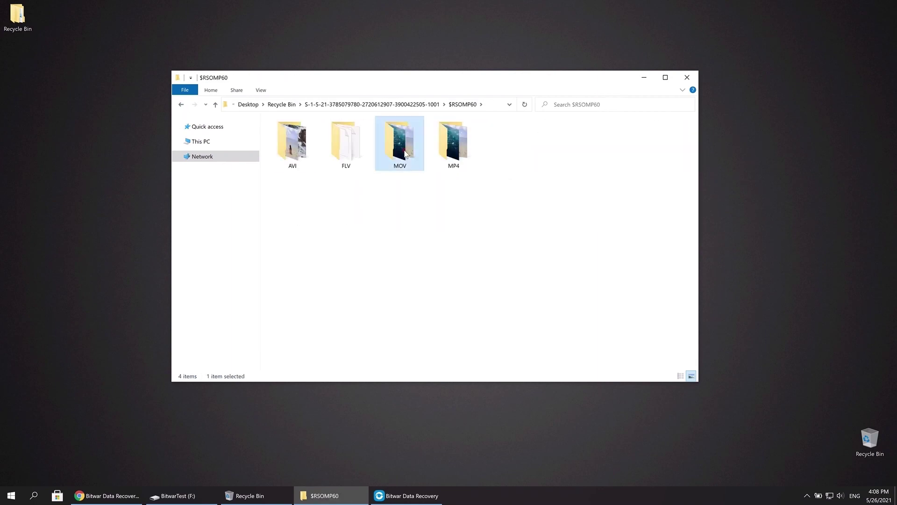
double_click(399, 145)
click(302, 168)
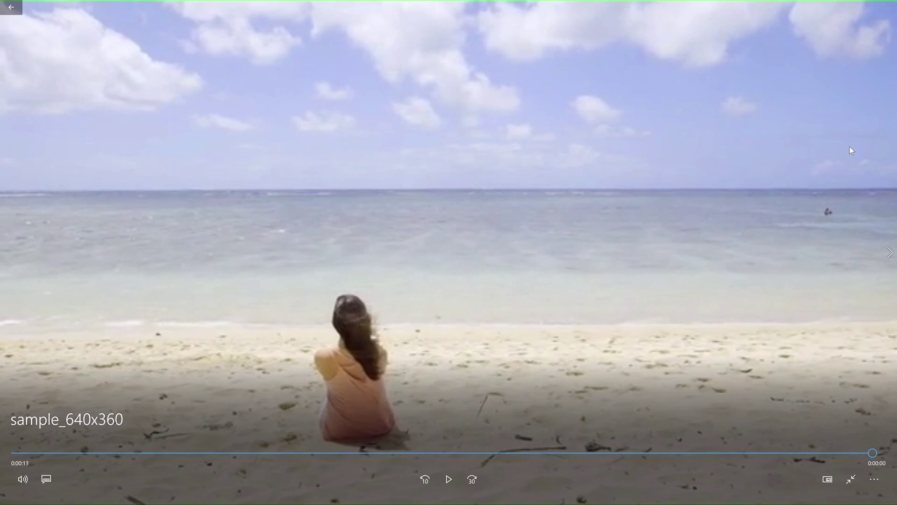
click(893, 6)
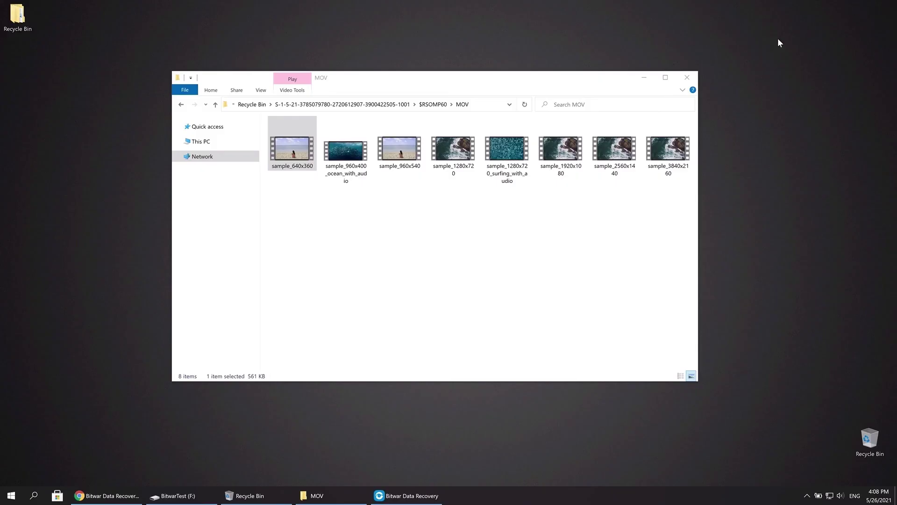
Step: Browse the M4A and MP3 folders in $RZ5FXDN, then switch to the Chrome browser
click(187, 105)
click(187, 105)
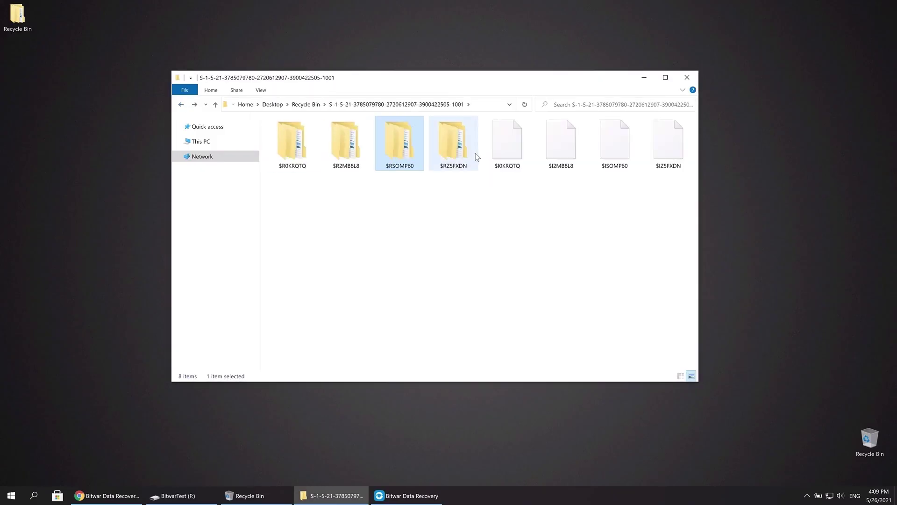
double_click(473, 152)
double_click(299, 154)
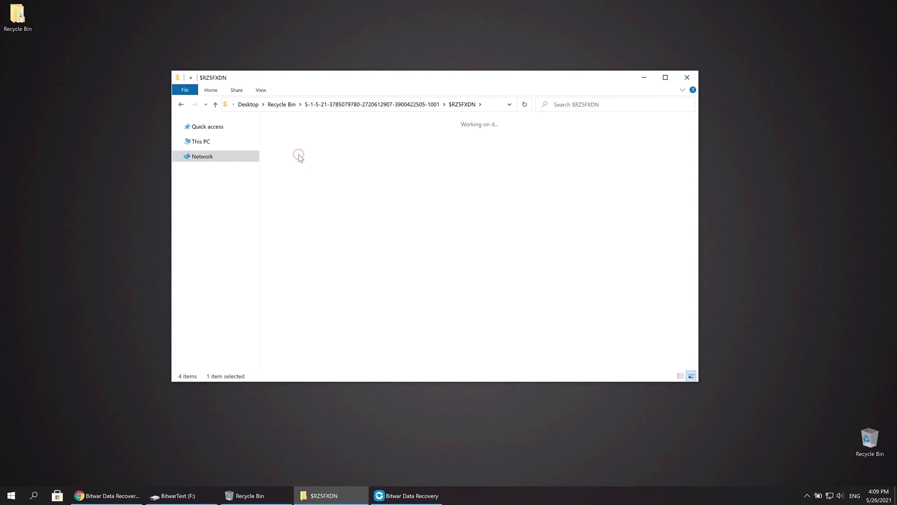
click(181, 105)
click(357, 147)
double_click(357, 148)
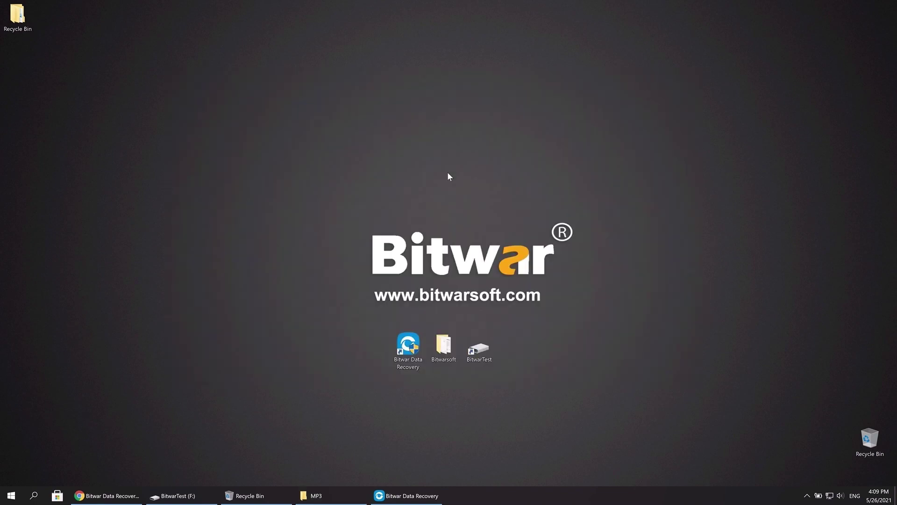
click(112, 496)
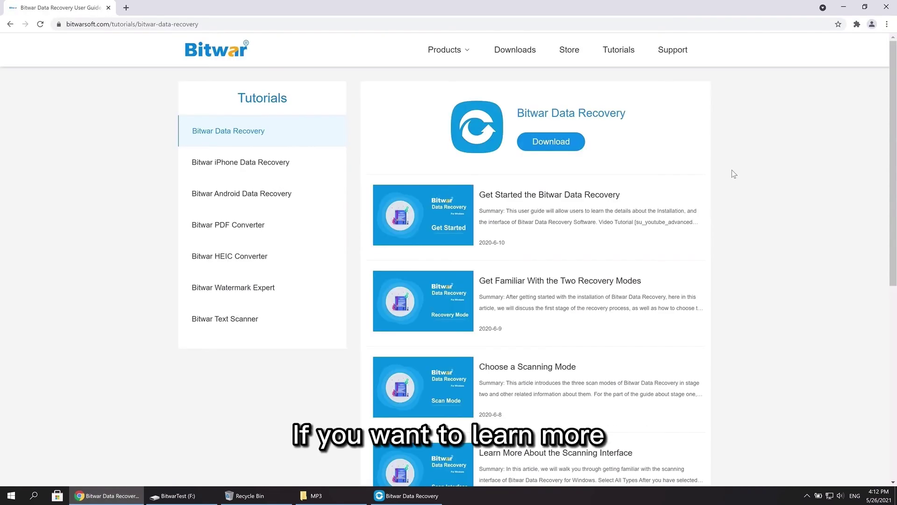
Step: Scroll through the Bitwar Data Recovery tutorials page, then minimise Chrome to reveal the desktop
click(212, 28)
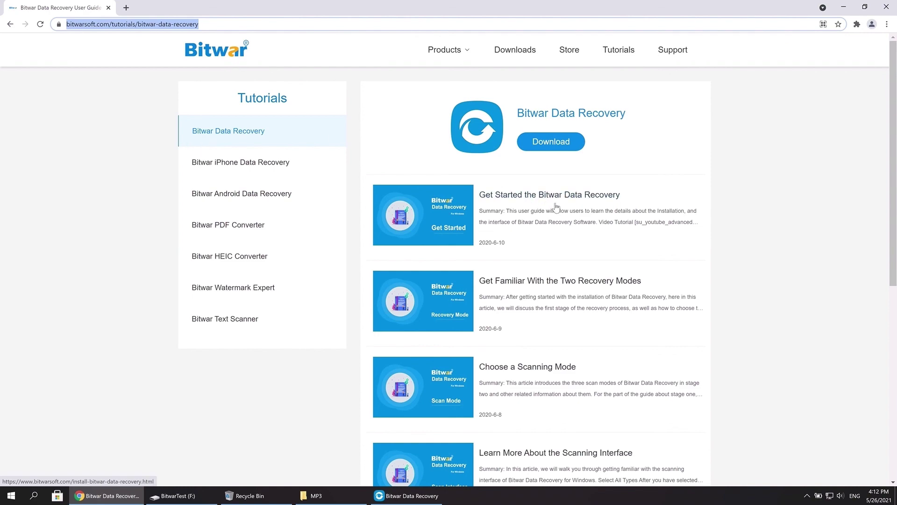
scroll(556, 206, down, 6)
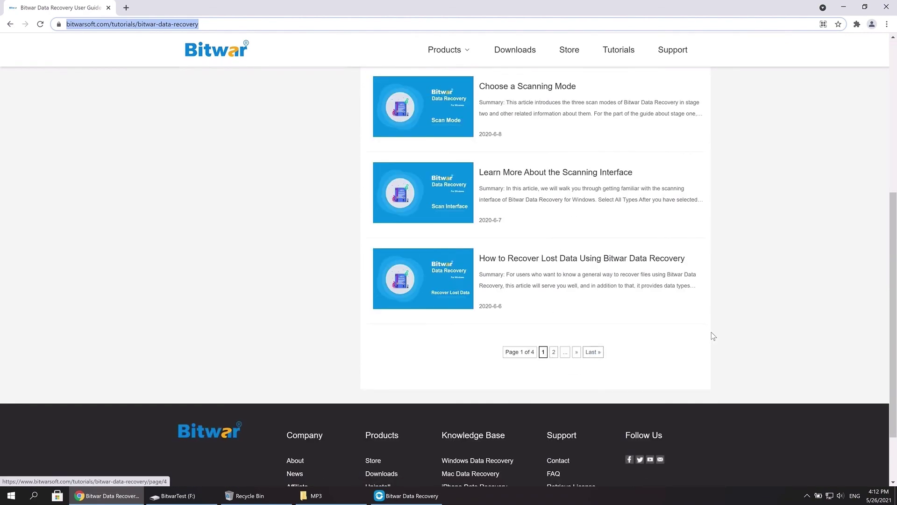
scroll(713, 336, up, 6)
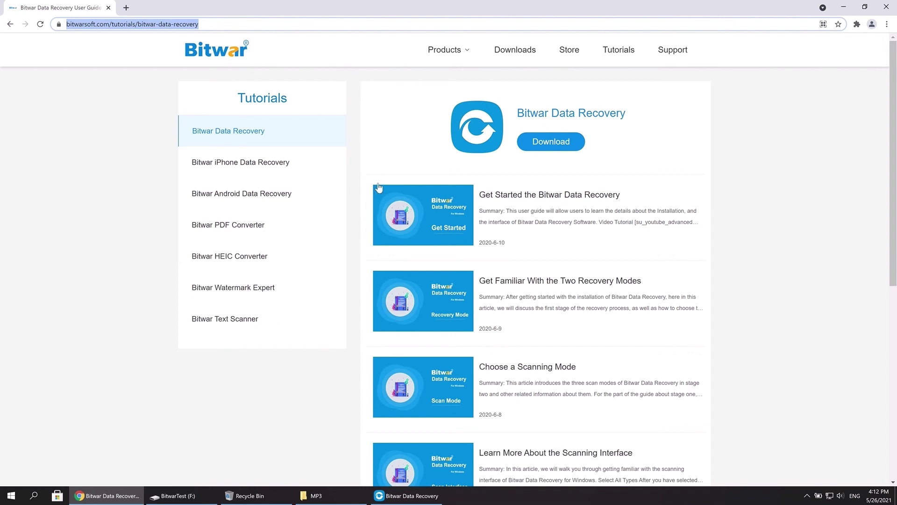
click(848, 6)
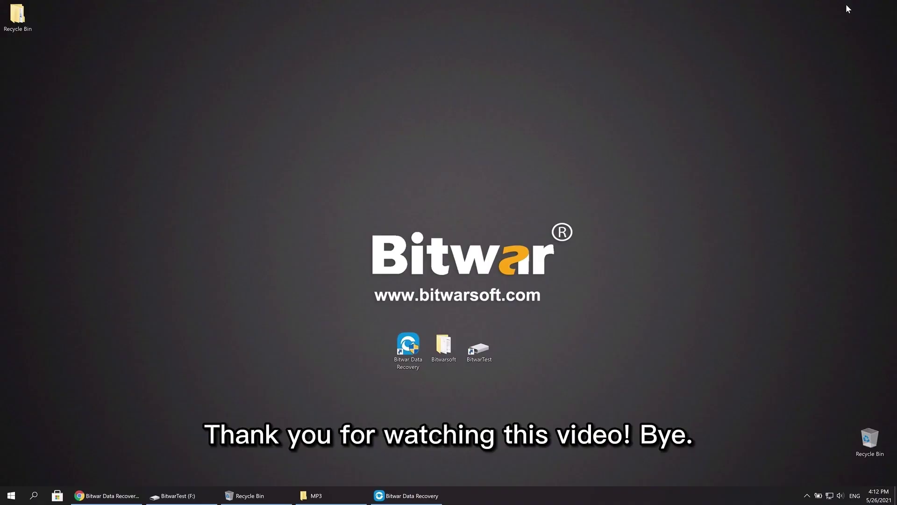